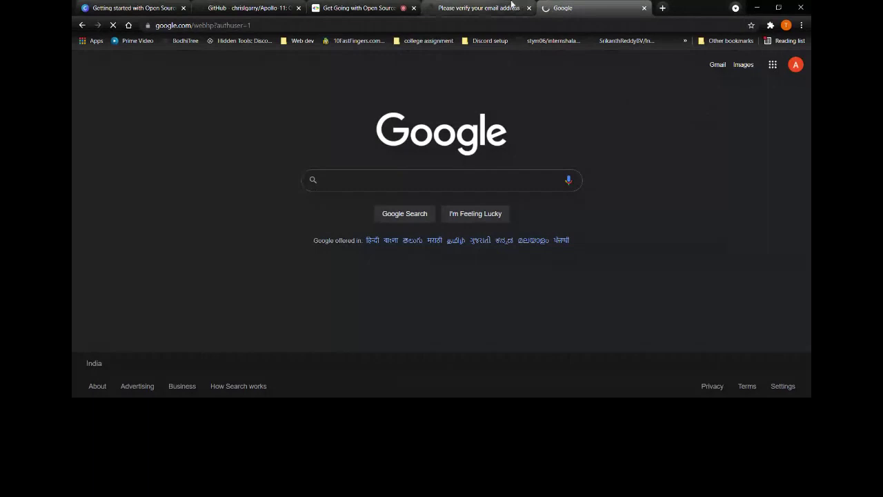
# Read the launch code from the Gmail inbox and enter it on GitHub's verification page
pyautogui.click(511, 6)
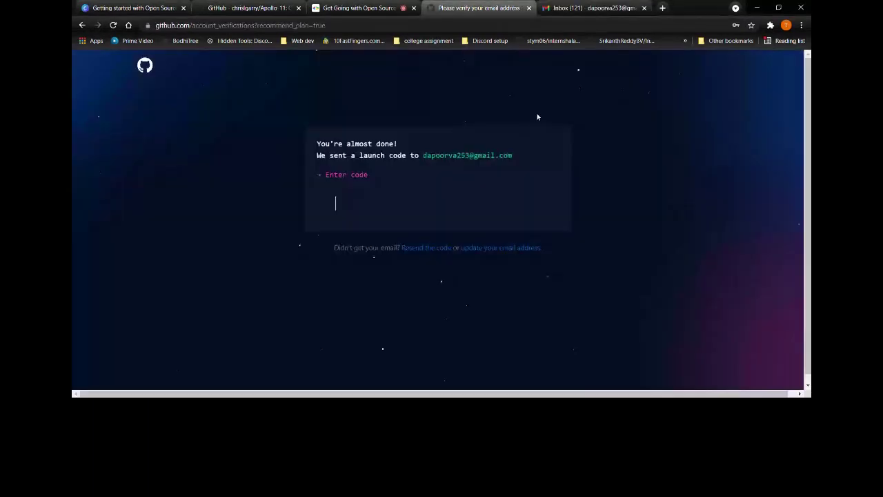
pyautogui.click(595, 7)
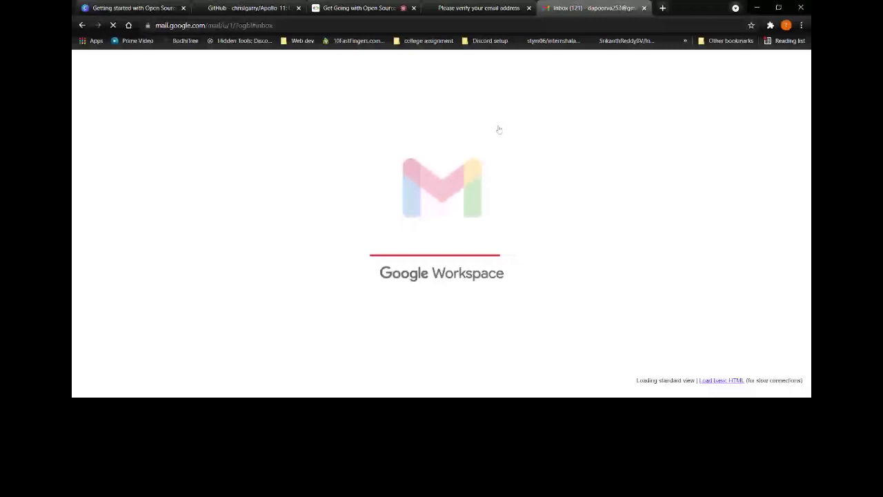
pyautogui.hotkey('ctrl', 'shift', 'Tab')
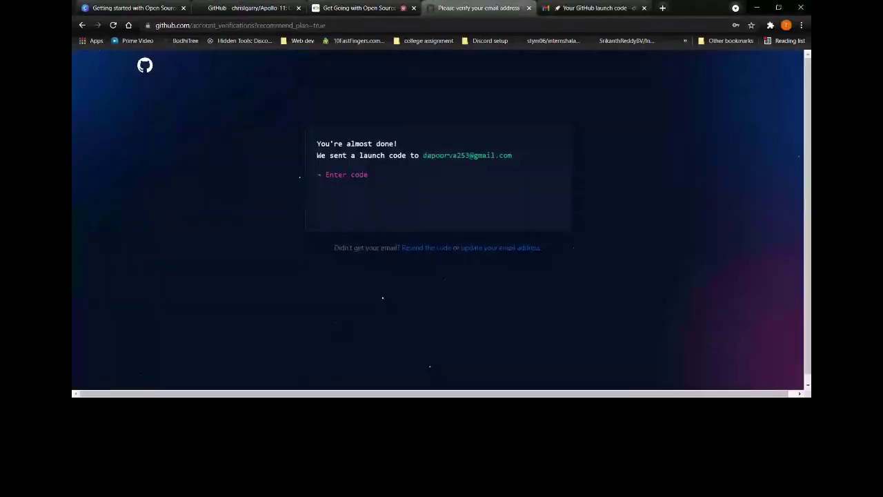
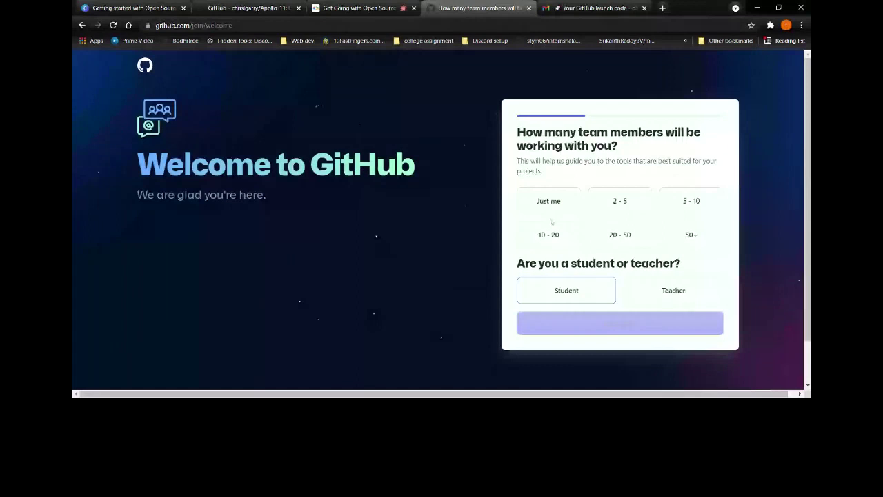
# Submit the team size and Student answers, choose Collaborative coding, and continue to the plans page
pyautogui.click(551, 221)
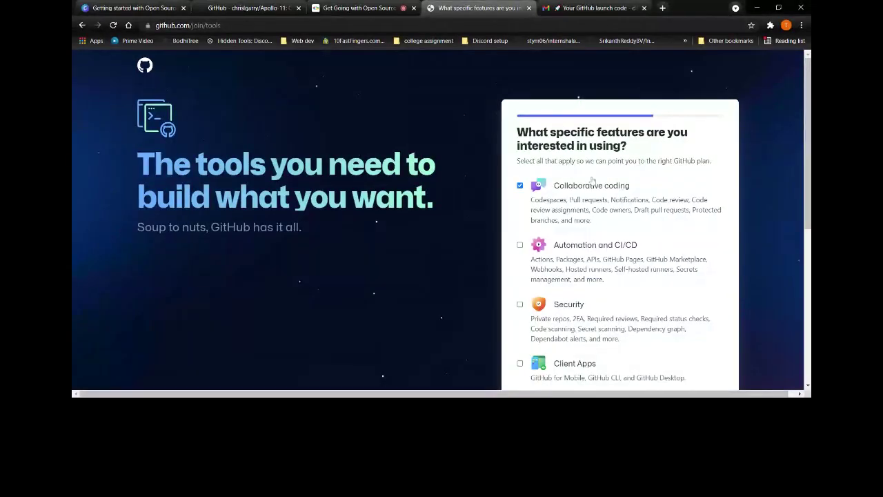
pyautogui.scroll(-2, 549, 100)
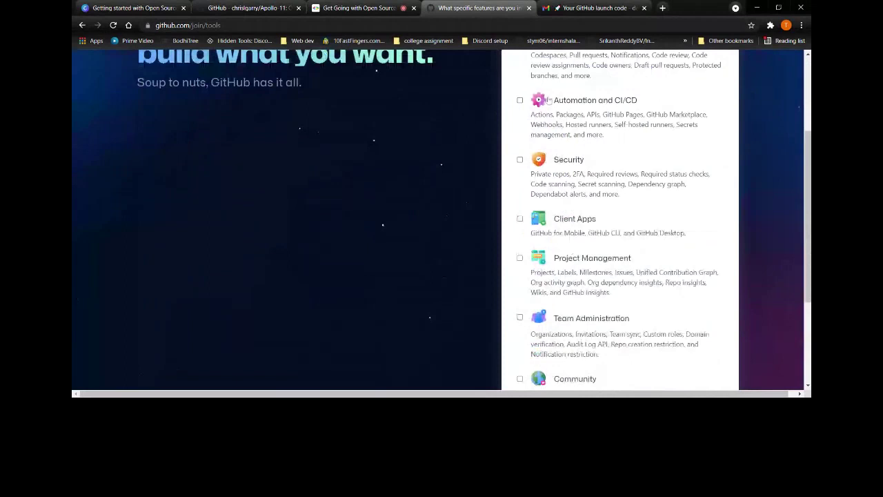
pyautogui.scroll(2, 549, 100)
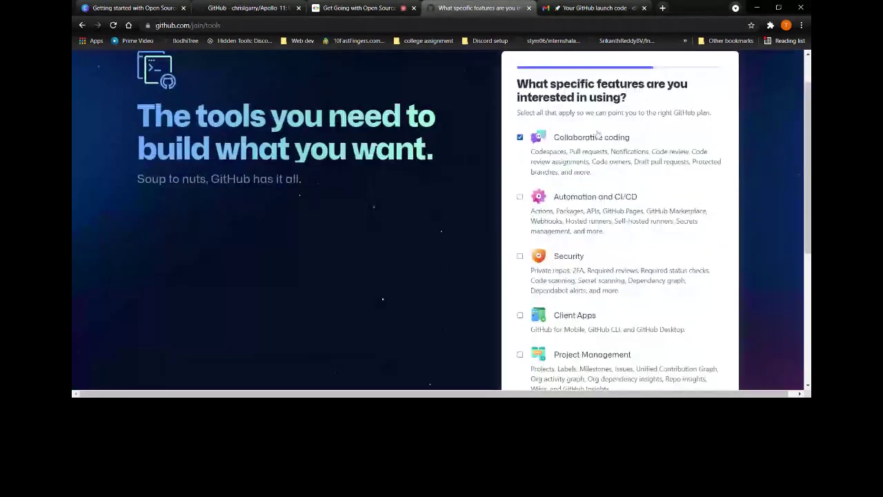
pyautogui.scroll(-3, 597, 135)
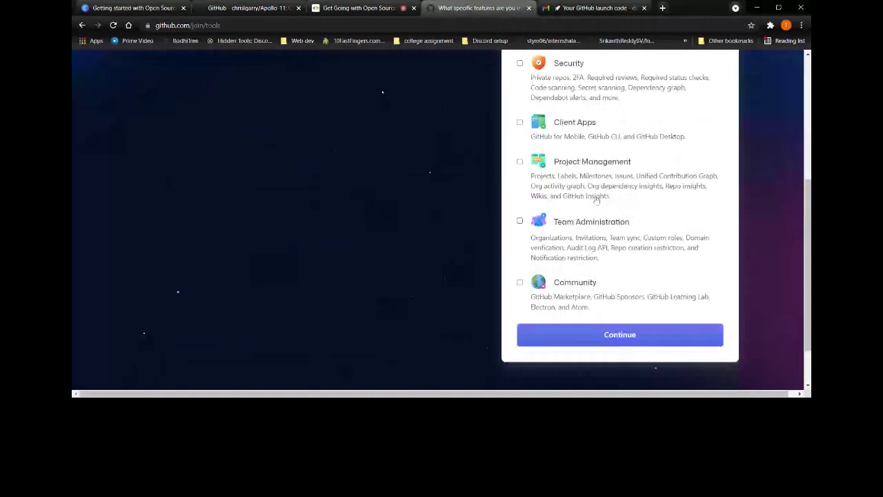
pyautogui.click(619, 334)
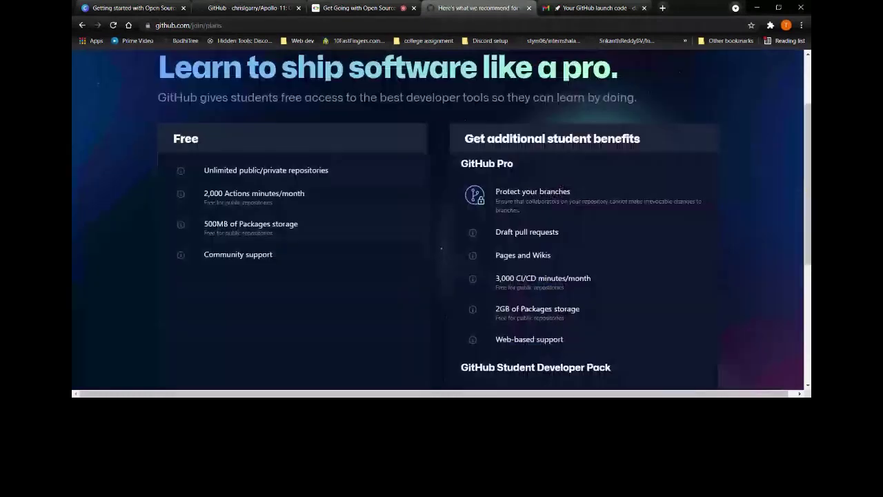
pyautogui.scroll(-4, 442, 221)
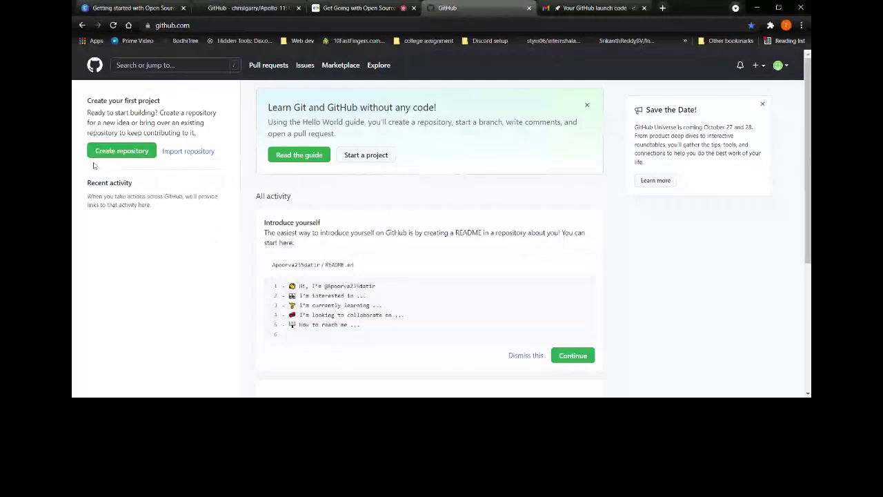
pyautogui.moveTo(223, 191); pyautogui.dragTo(249, 214)
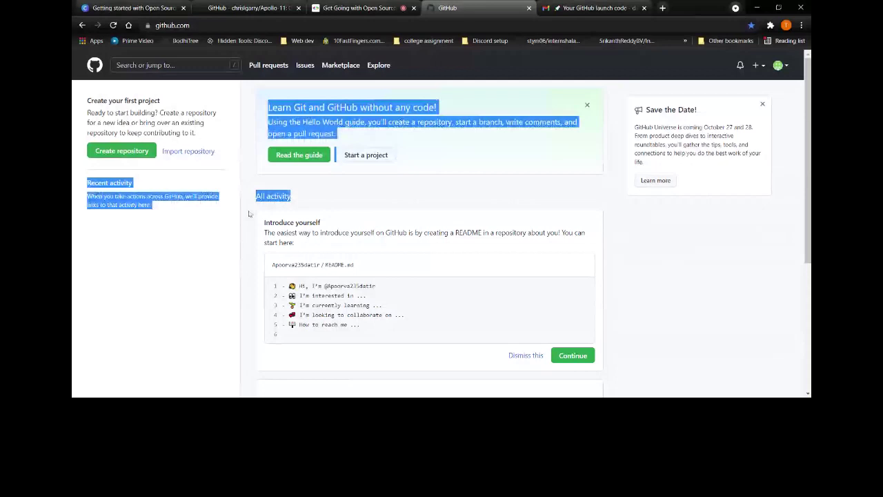
pyautogui.click(248, 214)
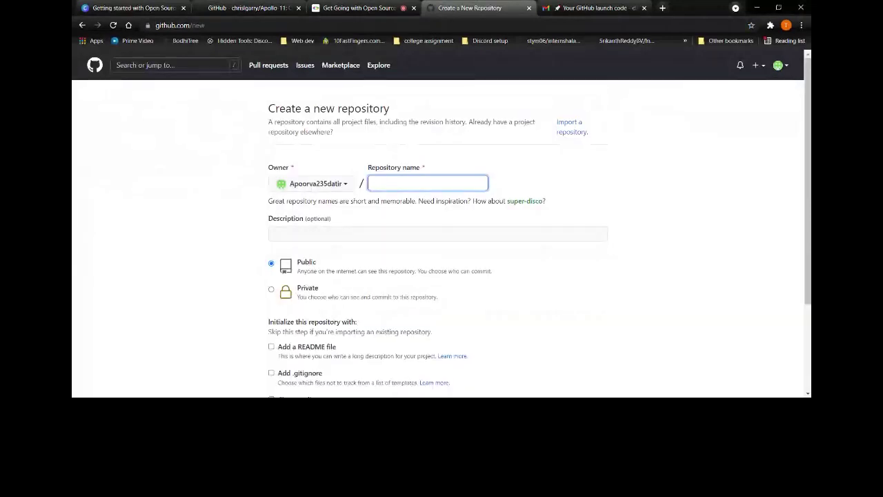
# Name the new repository 'chatbot' with the description 'this is a chatbot'
pyautogui.write('cha')
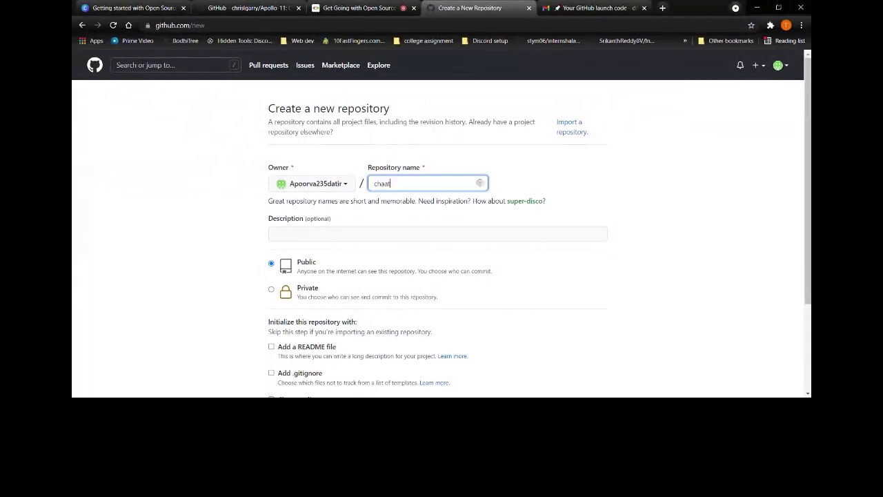
pyautogui.write('tbot')
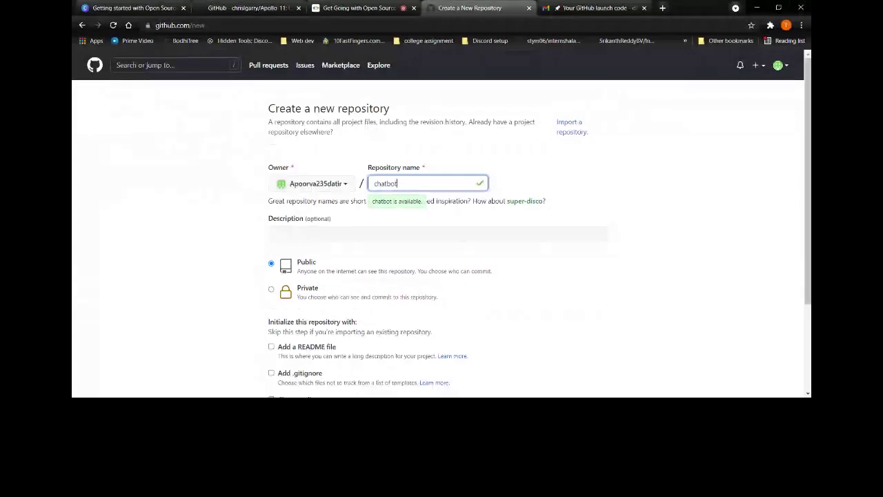
pyautogui.click(437, 234)
pyautogui.write('this is a')
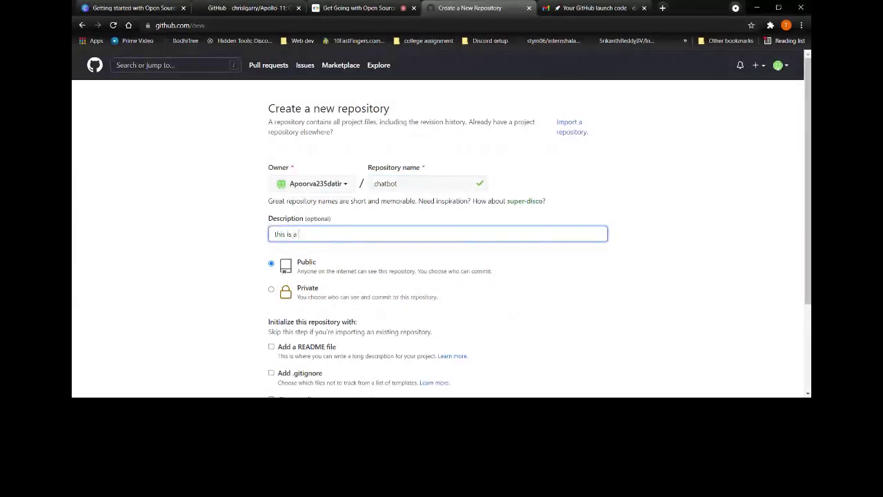
pyautogui.write(' chatbot')
pyautogui.scroll(-2, 355, 266)
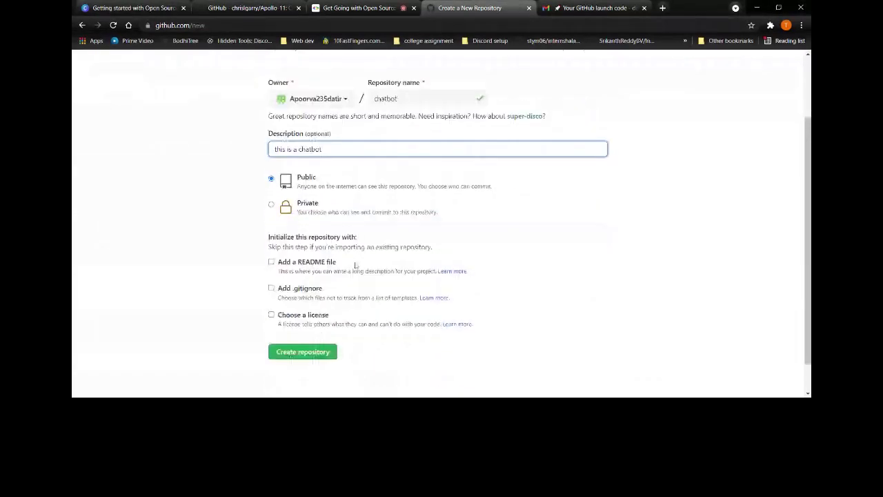
pyautogui.scroll(-1, 355, 266)
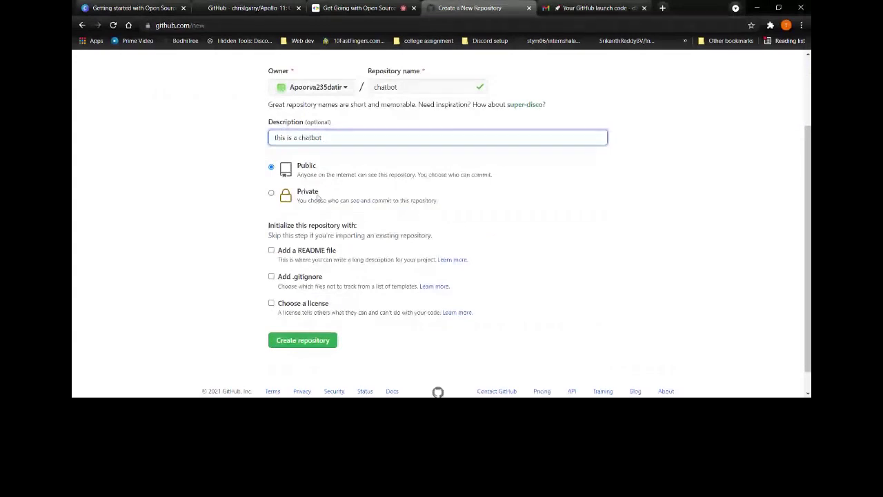
# Enable a README file, leave .gitignore off, and create the repository
pyautogui.click(271, 250)
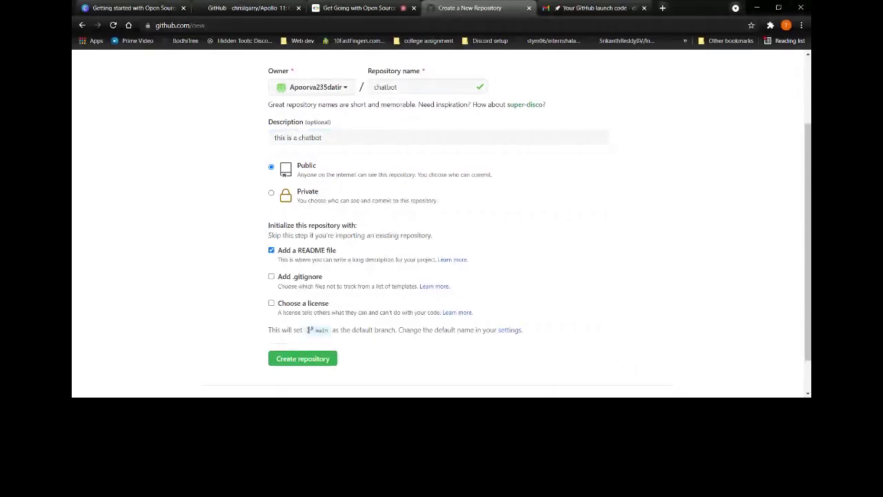
pyautogui.moveTo(269, 222); pyautogui.dragTo(339, 254)
pyautogui.click(340, 254)
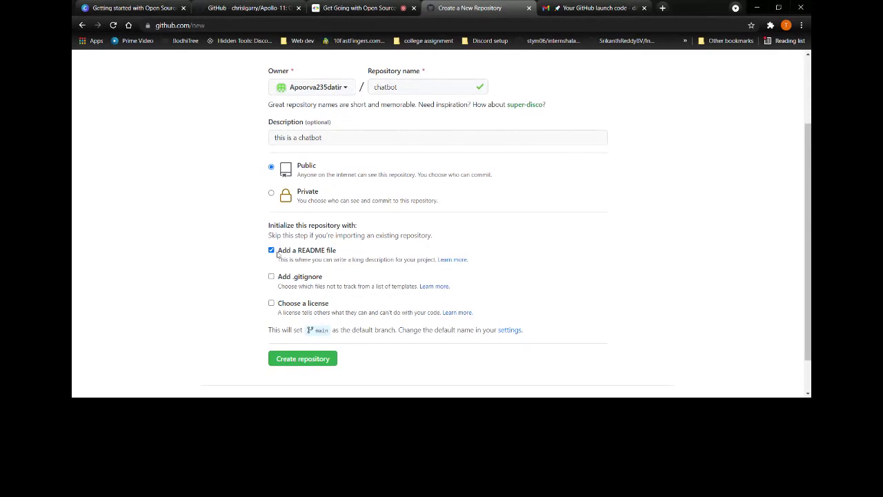
pyautogui.scroll(-1, 277, 254)
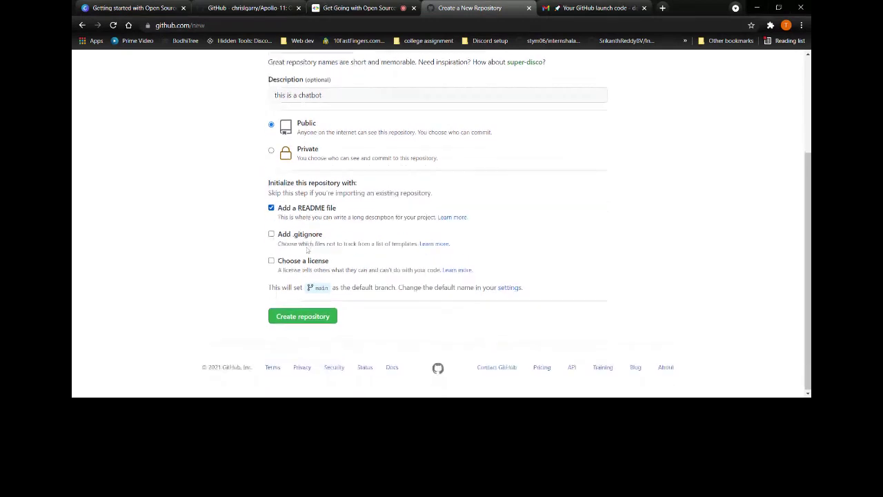
pyautogui.click(308, 235)
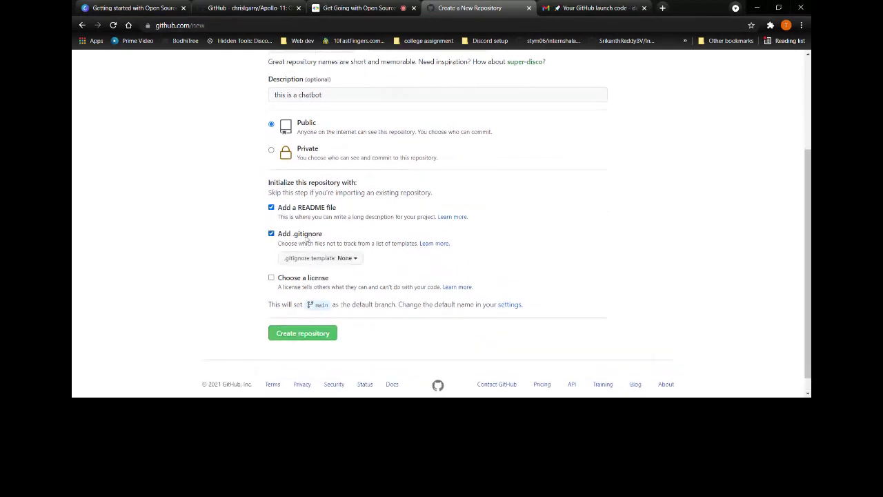
pyautogui.click(308, 235)
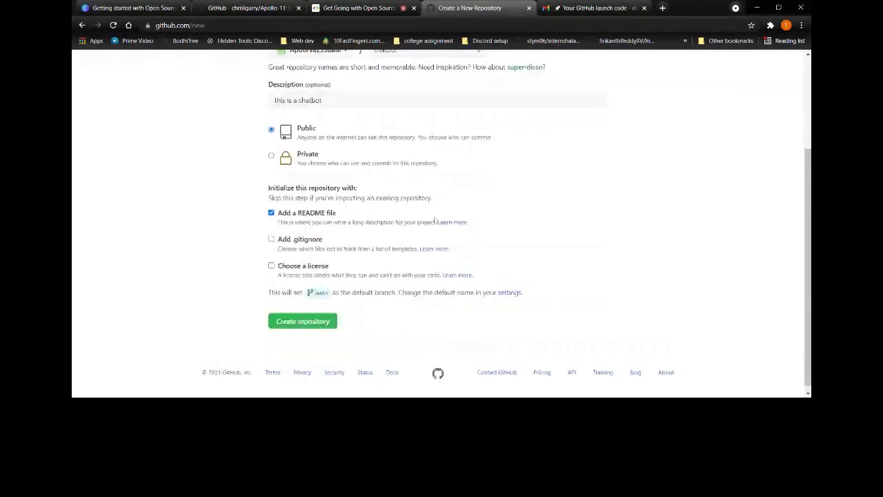
pyautogui.click(303, 315)
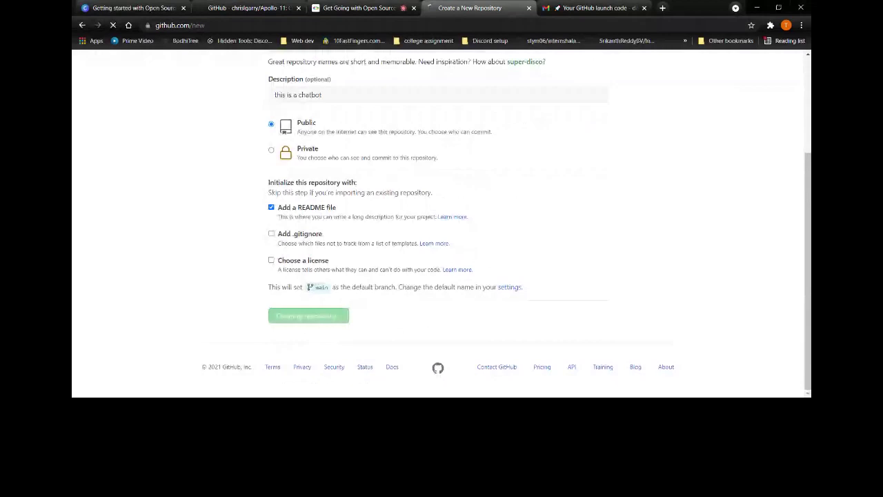
# Choose Create new file from the chatbot repository's Add file menu
pyautogui.tripleClick(166, 292)
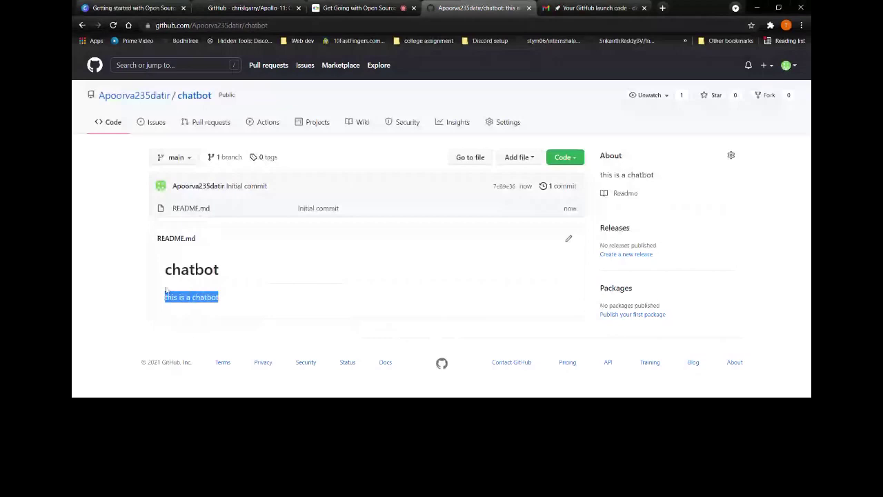
pyautogui.click(518, 157)
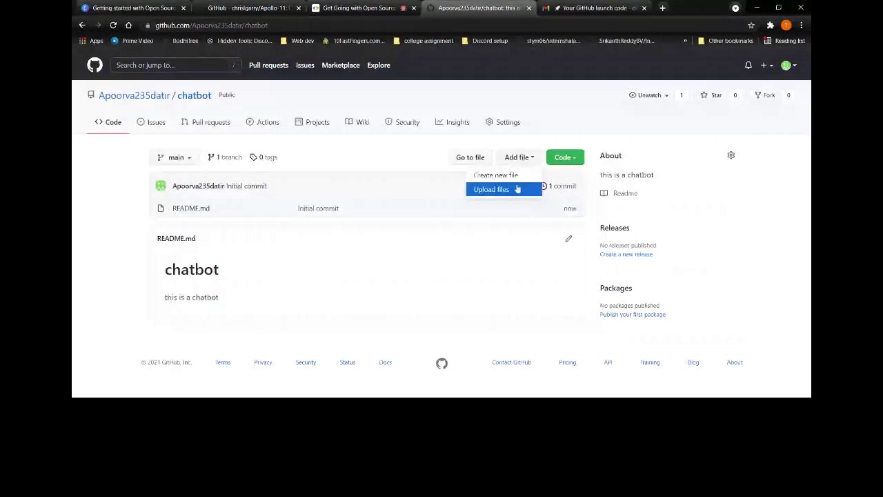
pyautogui.click(510, 174)
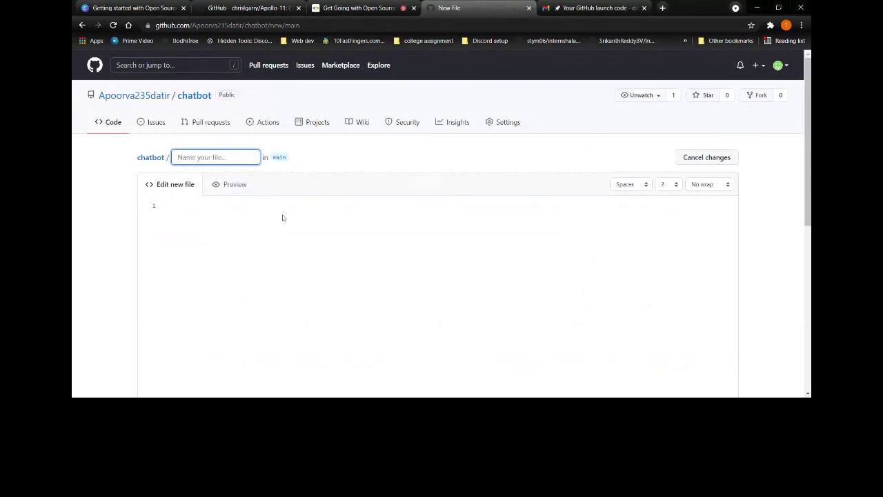
# Write 'This is a new file.' in the editor and scroll to the Commit new file section
pyautogui.click(282, 218)
pyautogui.write('This')
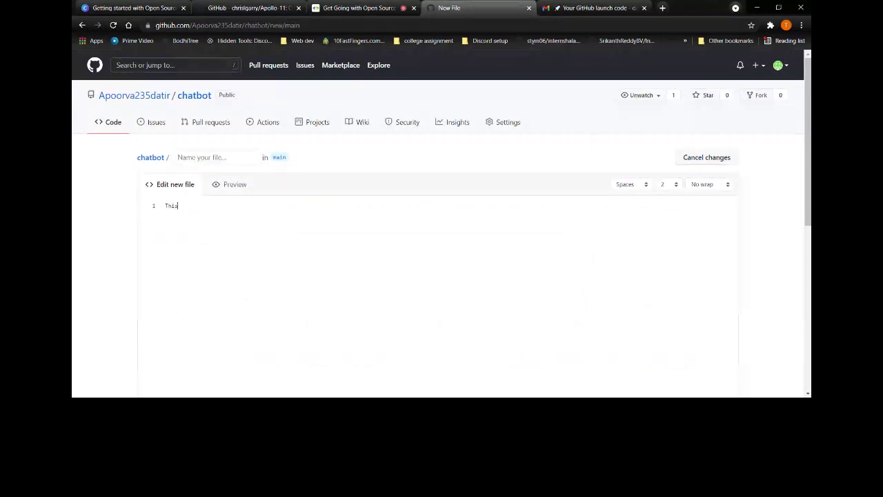
pyautogui.write(' is a new file.')
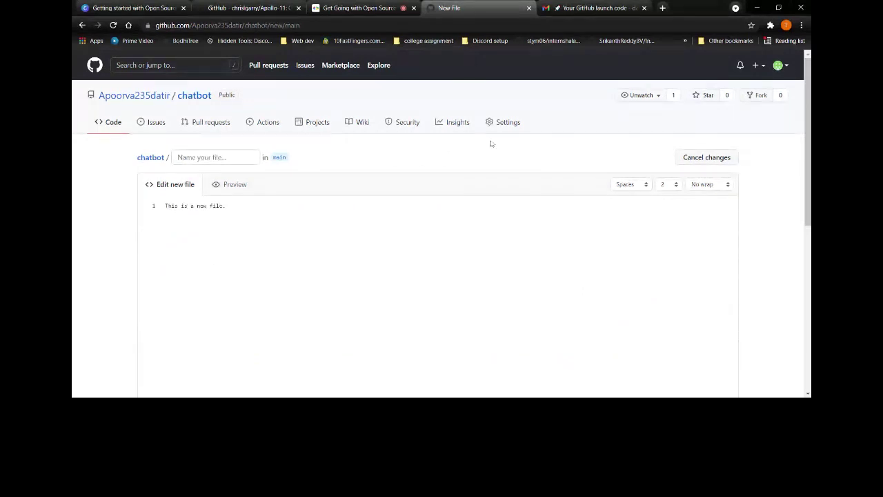
pyautogui.scroll(-5, 627, 193)
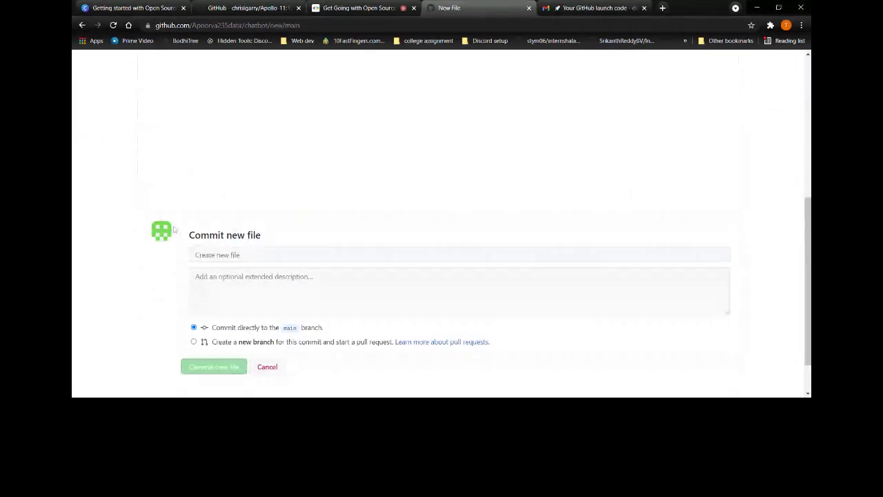
pyautogui.moveTo(174, 229); pyautogui.dragTo(262, 237)
pyautogui.click(293, 249)
pyautogui.scroll(6, 407, 245)
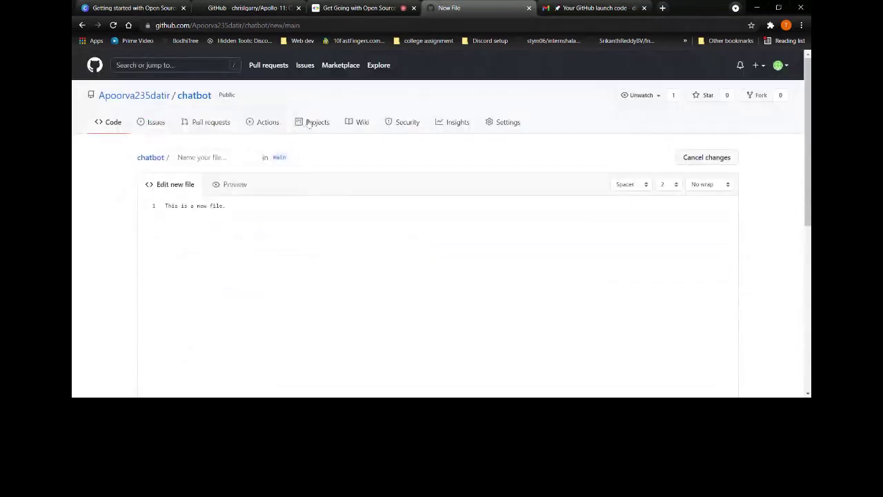
pyautogui.scroll(-6, 308, 124)
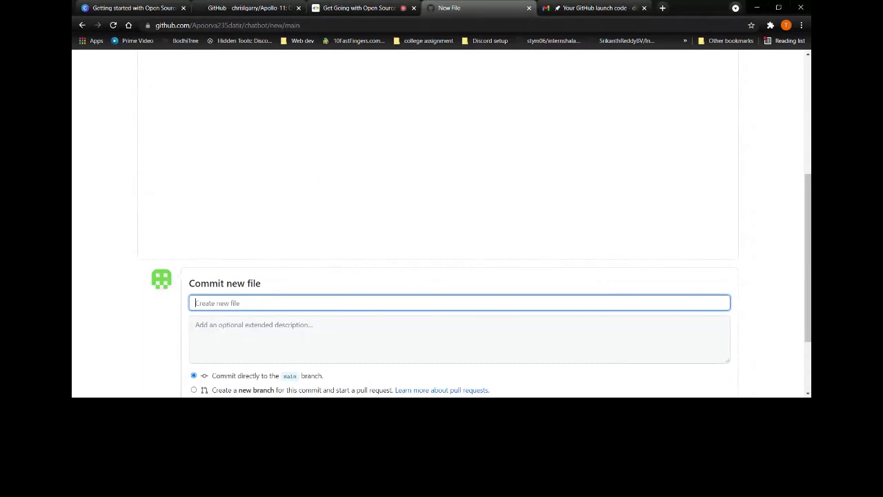
pyautogui.scroll(6, 227, 276)
# Enter the commit message 'Added a new text file', keeping Commit directly to main selected
pyautogui.scroll(-8, 241, 276)
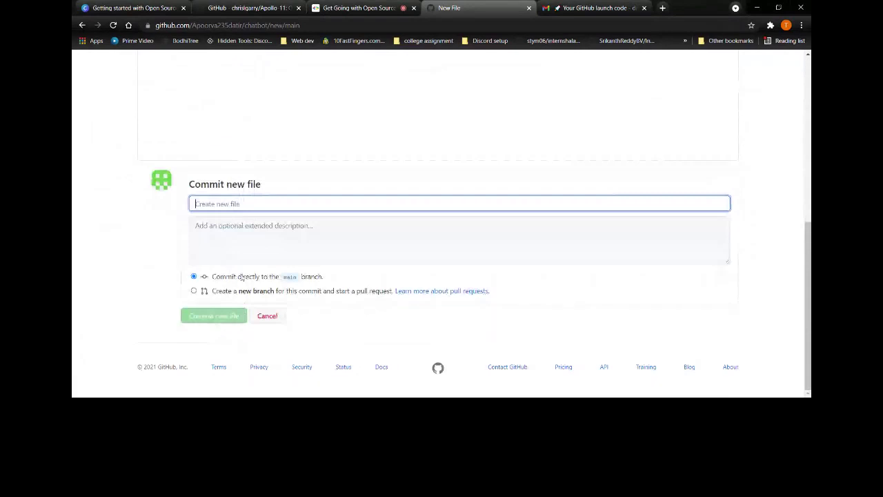
pyautogui.write('Added  a new ')
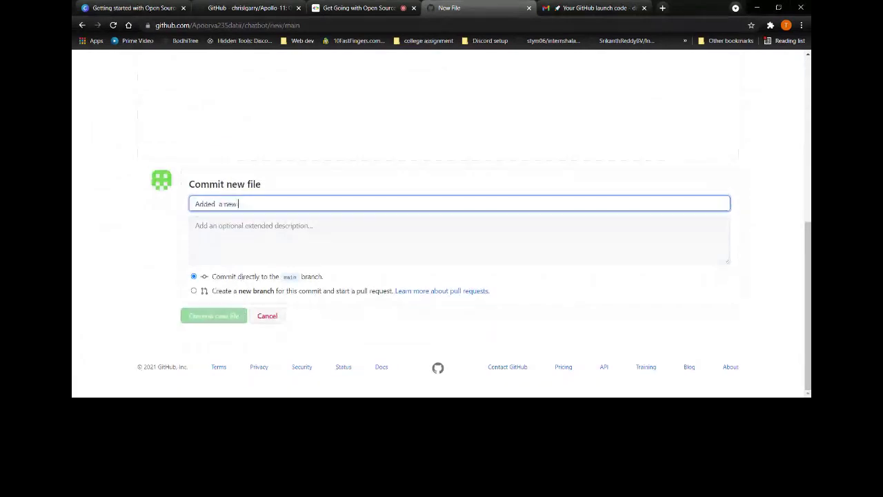
pyautogui.write('text file')
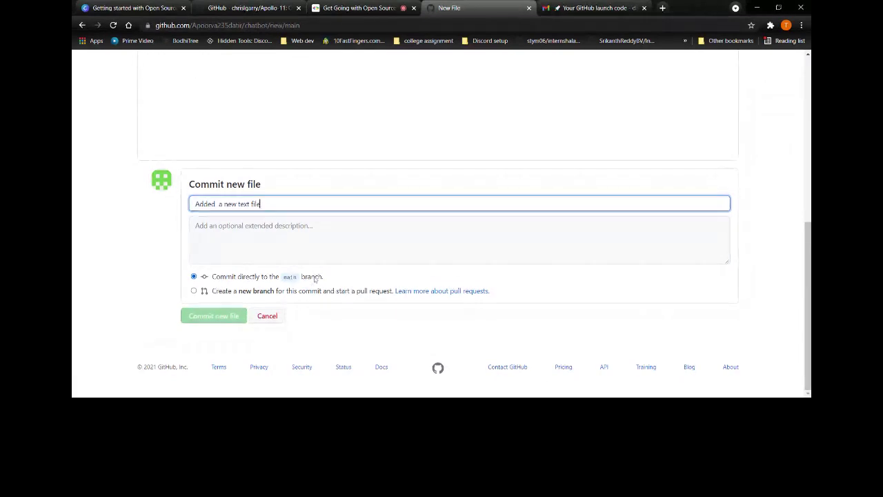
pyautogui.click(323, 293)
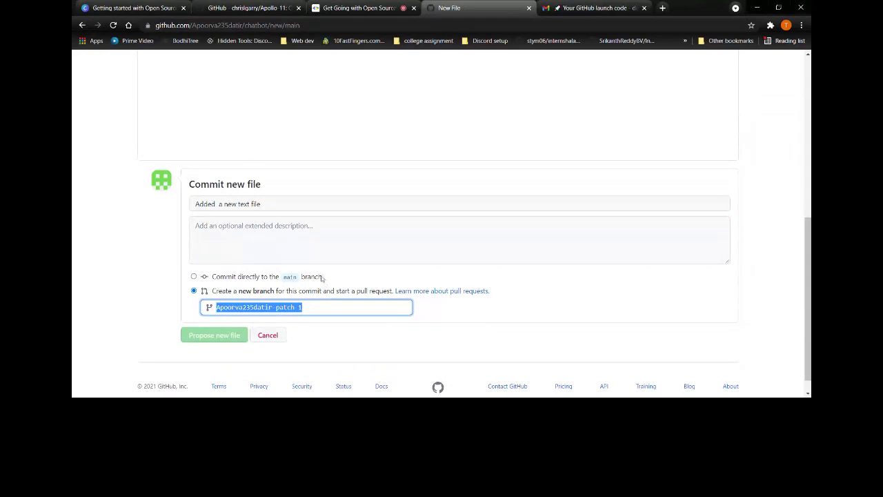
pyautogui.click(321, 278)
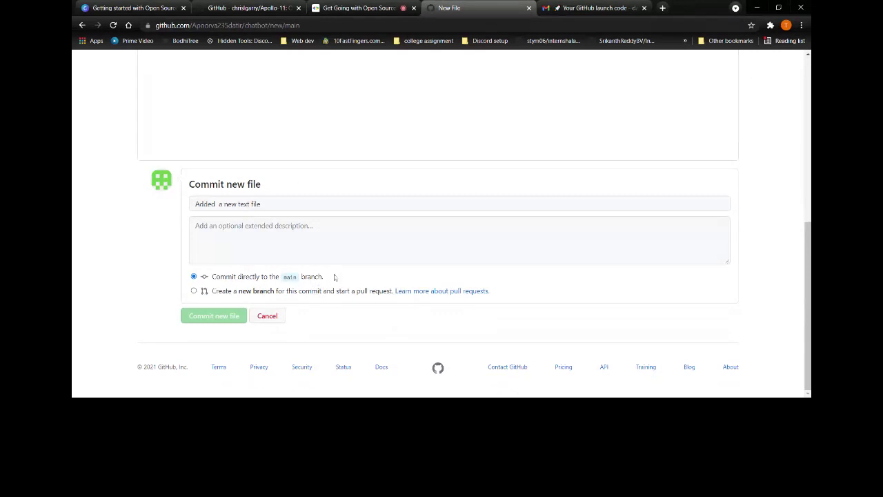
pyautogui.click(269, 294)
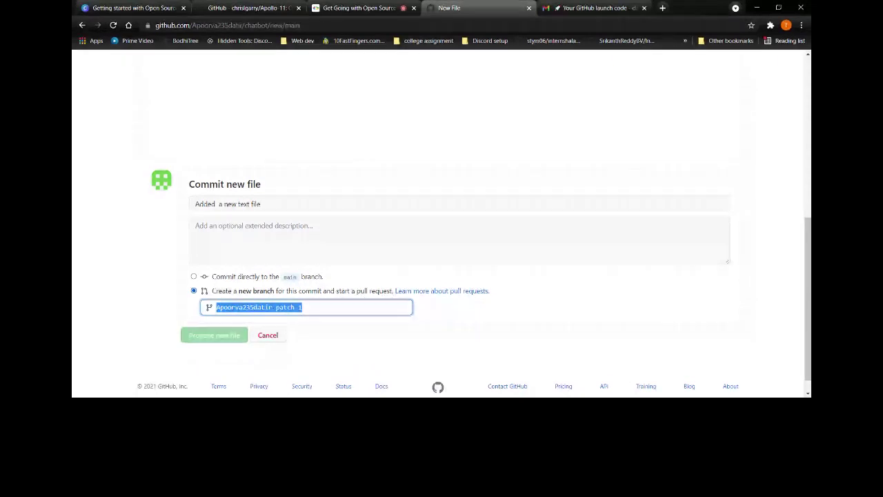
pyautogui.click(309, 277)
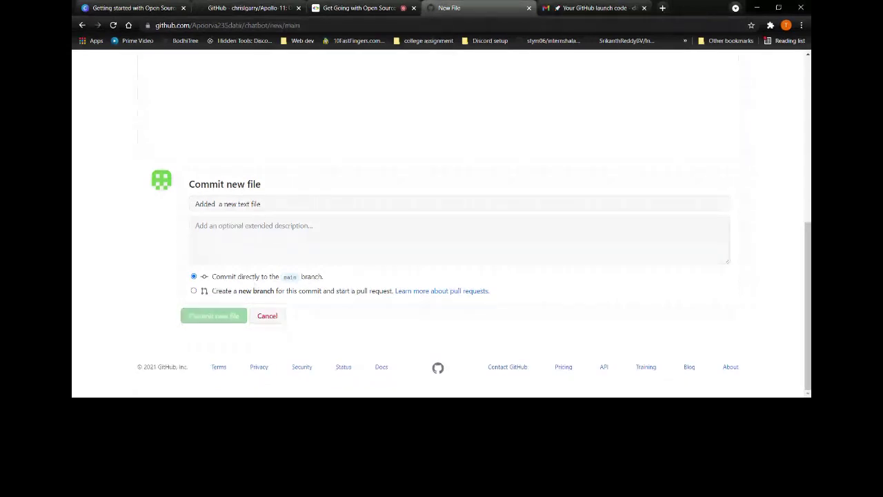
pyautogui.scroll(3, 296, 286)
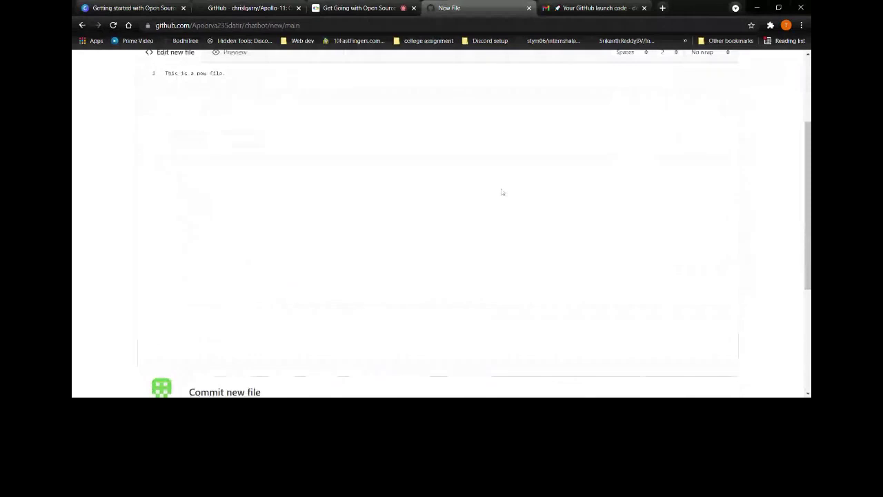
pyautogui.scroll(-2, 235, 200)
pyautogui.scroll(-2, 235, 200)
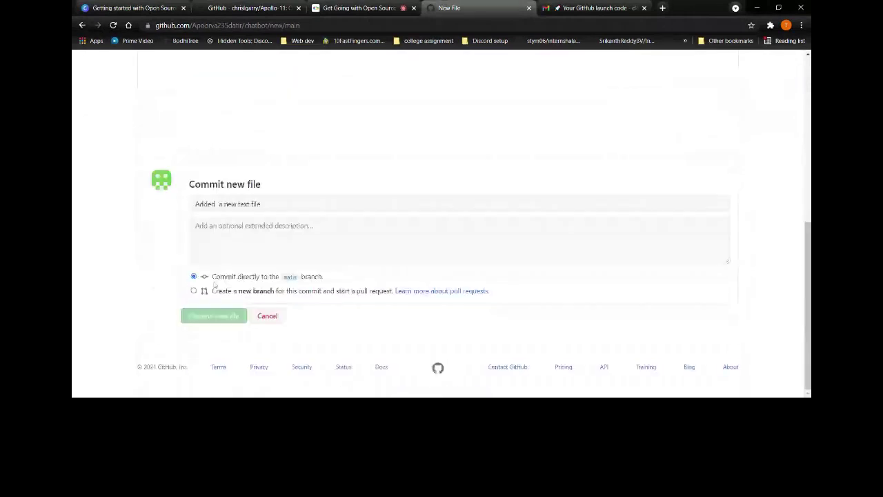
# Erase the stray extended description and reselect committing directly to the main branch
pyautogui.click(310, 235)
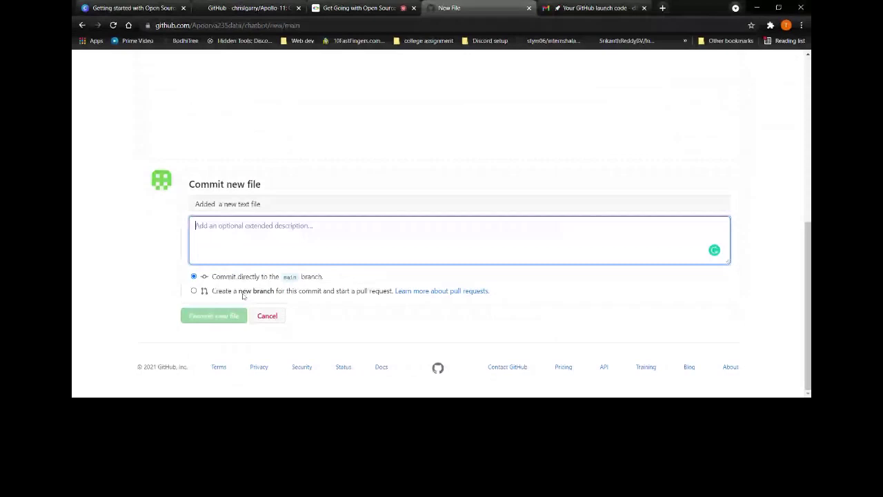
pyautogui.click(243, 294)
pyautogui.write('dddddd')
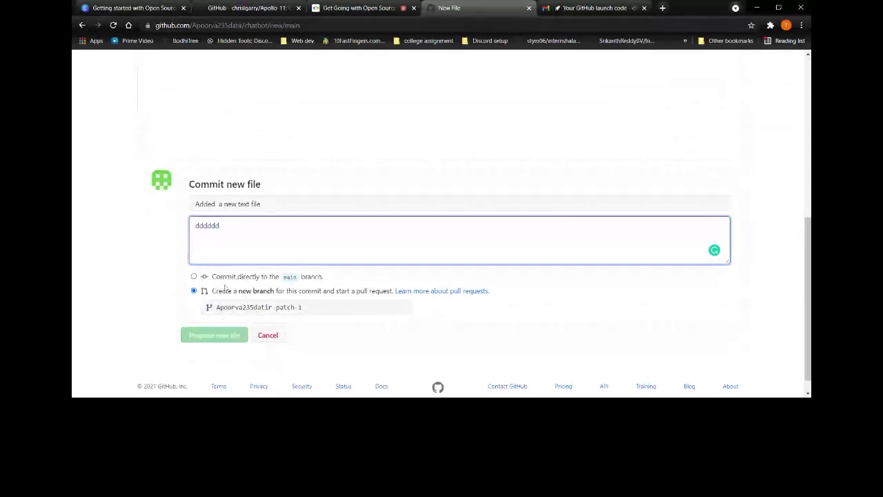
pyautogui.press('BackSpace')
pyautogui.press('BackSpace')
pyautogui.press('BackSpace')
pyautogui.press('BackSpace')
pyautogui.press('BackSpace')
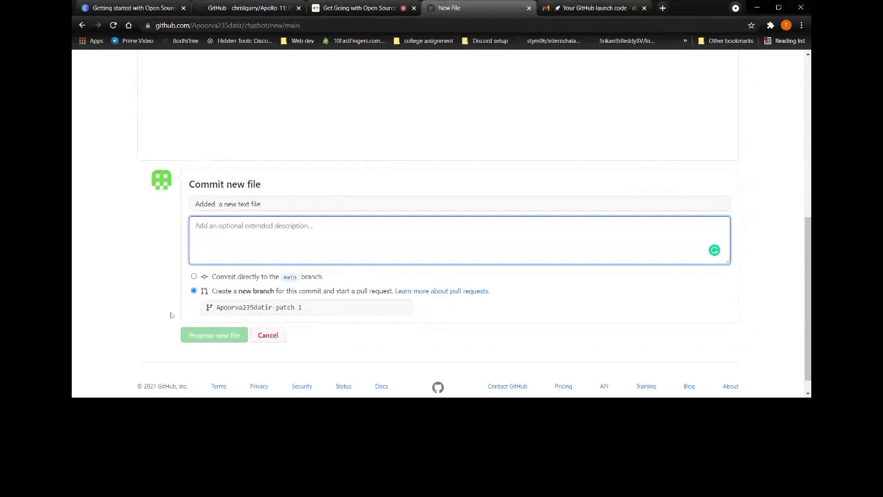
pyautogui.click(193, 277)
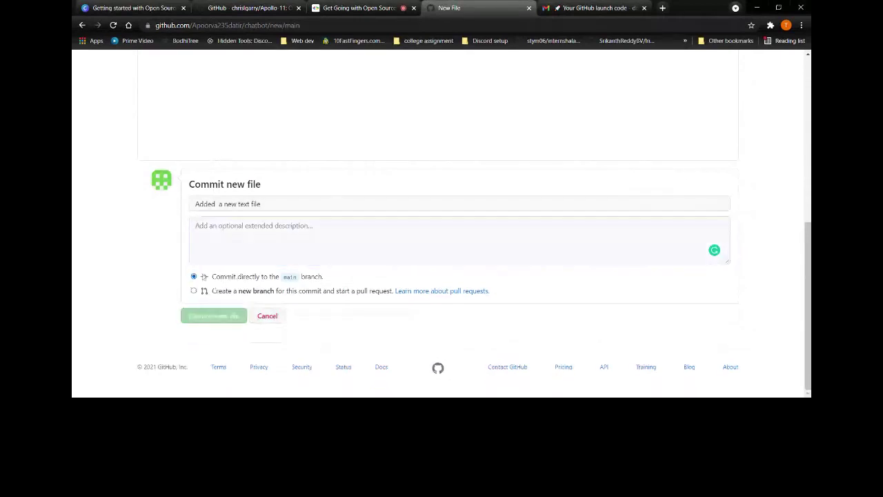
pyautogui.scroll(10, 301, 200)
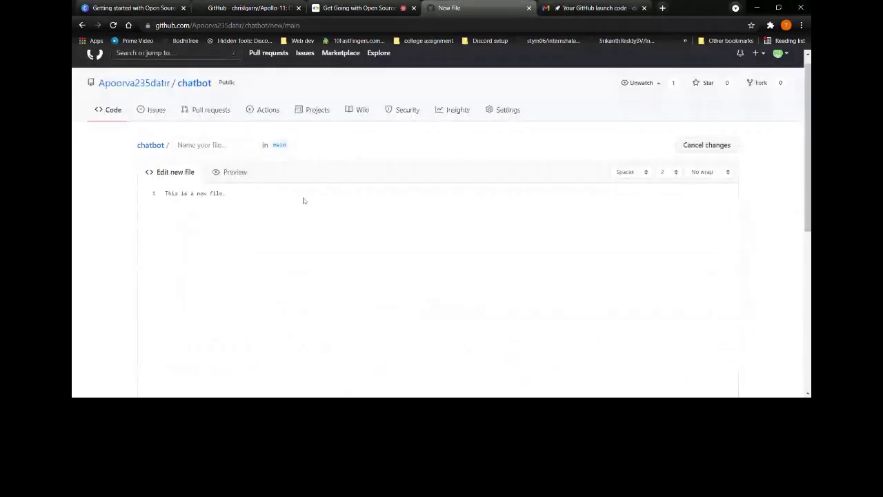
pyautogui.scroll(-1, 191, 140)
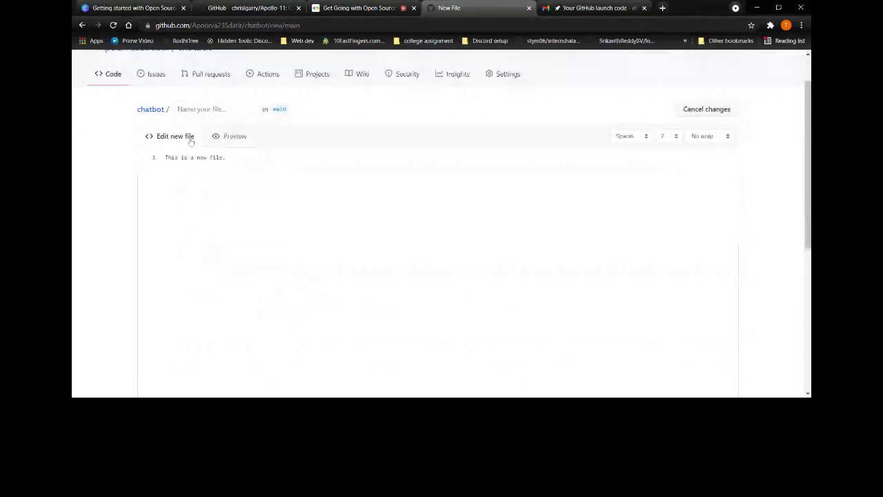
# Leave the new-file editor and select input.txt for upload
pyautogui.scroll(1, 190, 140)
pyautogui.click(83, 26)
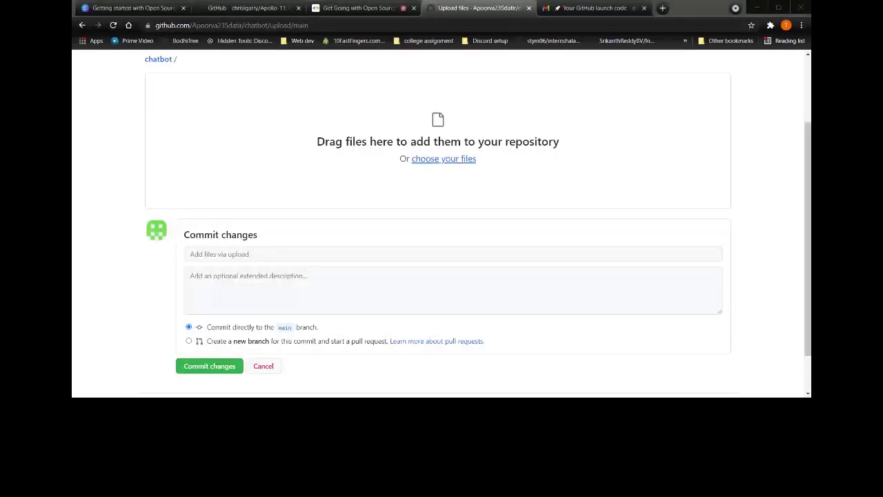
pyautogui.press('Return')
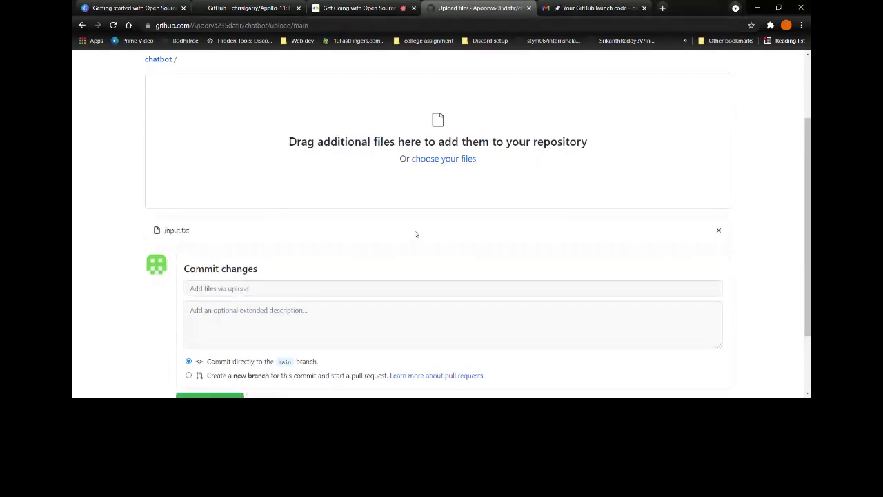
# Commit the uploaded input.txt to main with the summary 'Added a text file'
pyautogui.scroll(-2, 415, 234)
pyautogui.click(291, 208)
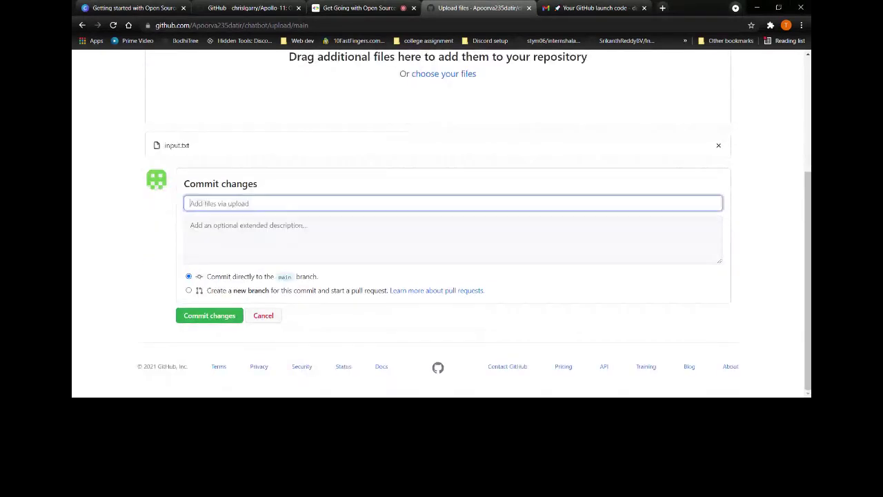
pyautogui.write('Added a text file')
pyautogui.scroll(1, 342, 288)
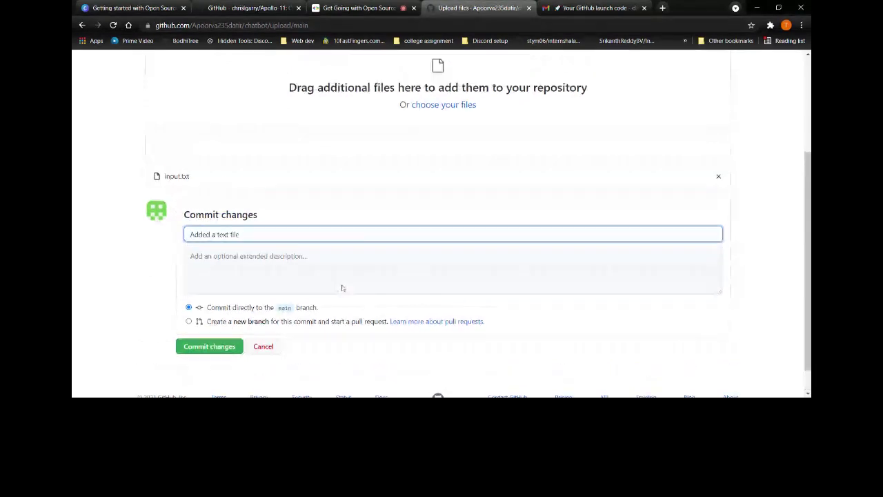
pyautogui.scroll(-1, 199, 310)
pyautogui.click(200, 312)
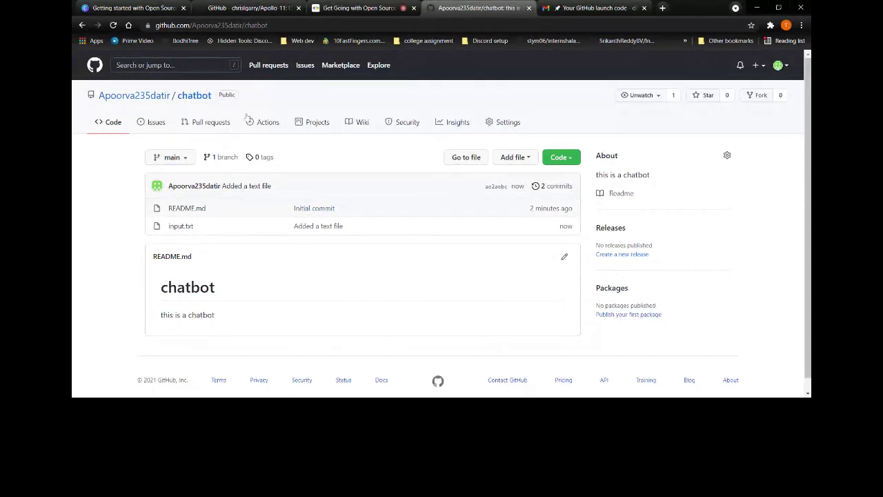
pyautogui.press('/')
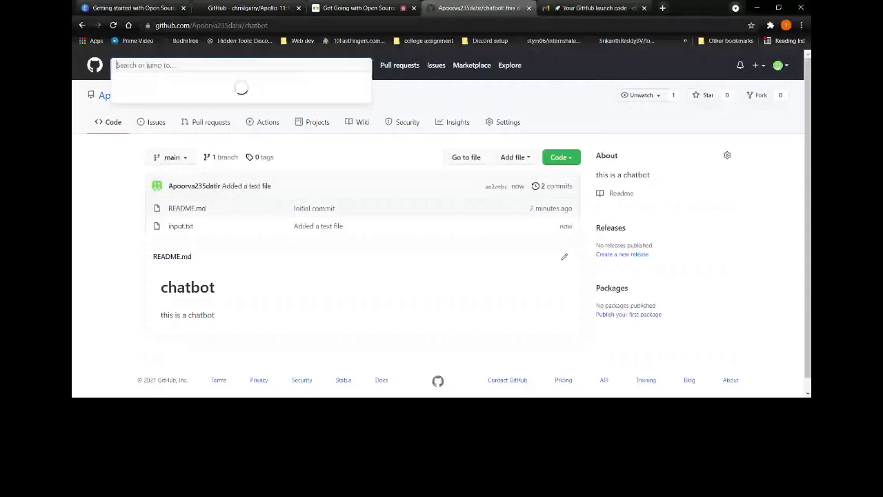
# Search GitHub for the original owner's account name, pasted from the clipboard
pyautogui.press('Return')
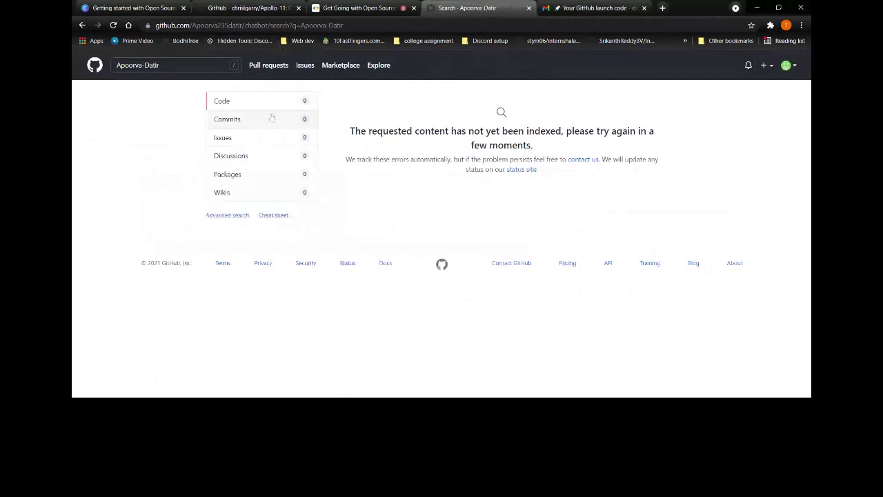
pyautogui.press('/')
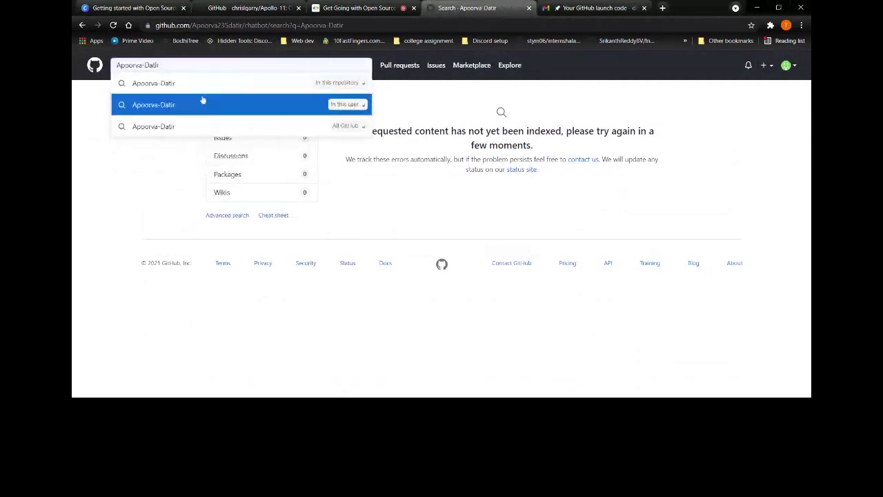
pyautogui.click(202, 101)
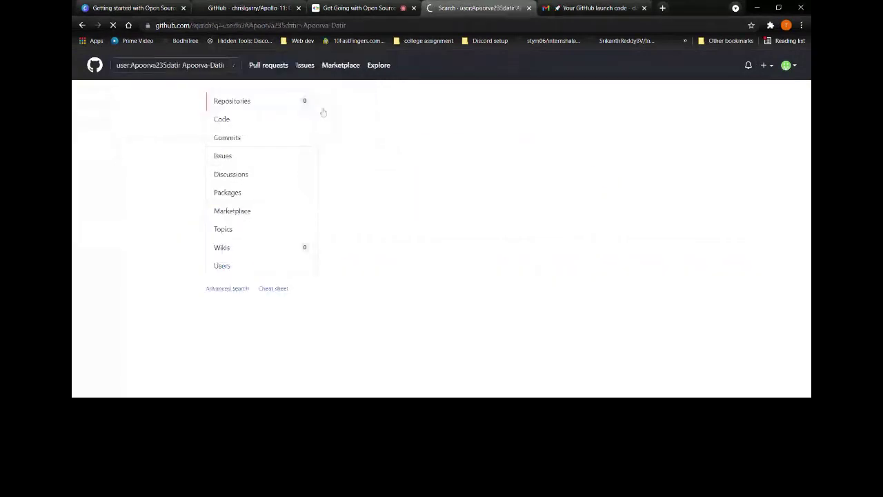
# Correct the account name in the search and open the owner's profile repository
pyautogui.press('/')
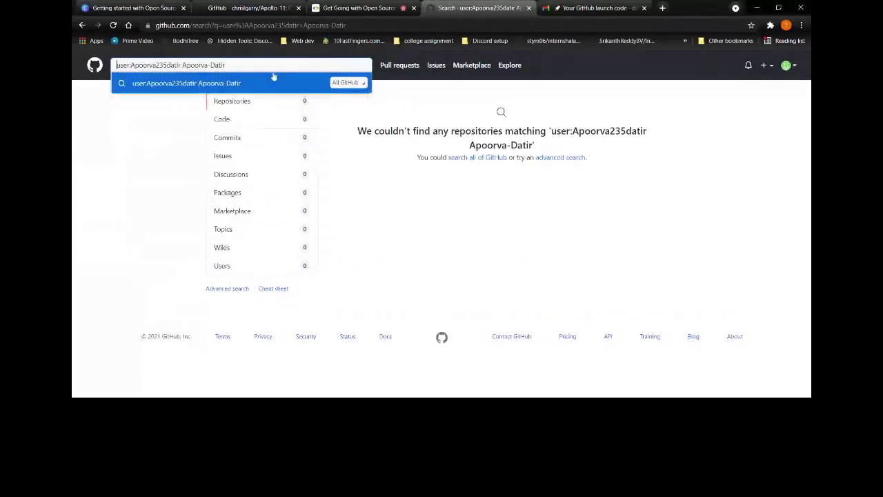
pyautogui.press('BackSpace')
pyautogui.press('BackSpace')
pyautogui.press('BackSpace')
pyautogui.press('BackSpace')
pyautogui.press('BackSpace')
pyautogui.press('BackSpace')
pyautogui.press('BackSpace')
pyautogui.press('BackSpace')
pyautogui.press('BackSpace')
pyautogui.press('BackSpace')
pyautogui.press('BackSpace')
pyautogui.press('BackSpace')
pyautogui.press('BackSpace')
pyautogui.press('BackSpace')
pyautogui.press('BackSpace')
pyautogui.press('BackSpace')
pyautogui.press('BackSpace')
pyautogui.press('BackSpace')
pyautogui.press('BackSpace')
pyautogui.press('BackSpace')
pyautogui.press('BackSpace')
pyautogui.press('BackSpace')
pyautogui.press('BackSpace')
pyautogui.press('BackSpace')
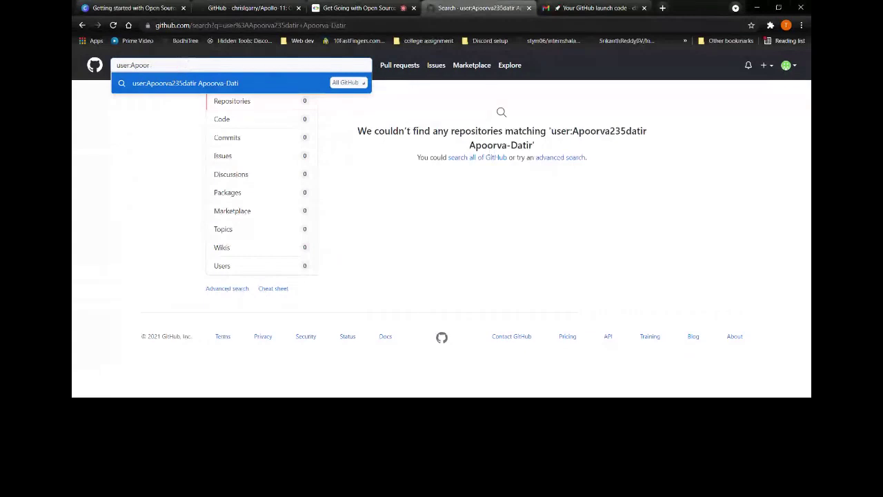
pyautogui.hotkey('ctrl', 'BackSpace')
pyautogui.press('BackSpace')
pyautogui.press('BackSpace')
pyautogui.press('BackSpace')
pyautogui.press('BackSpace')
pyautogui.press('BackSpace')
pyautogui.write('-Datir')
pyautogui.press('Return')
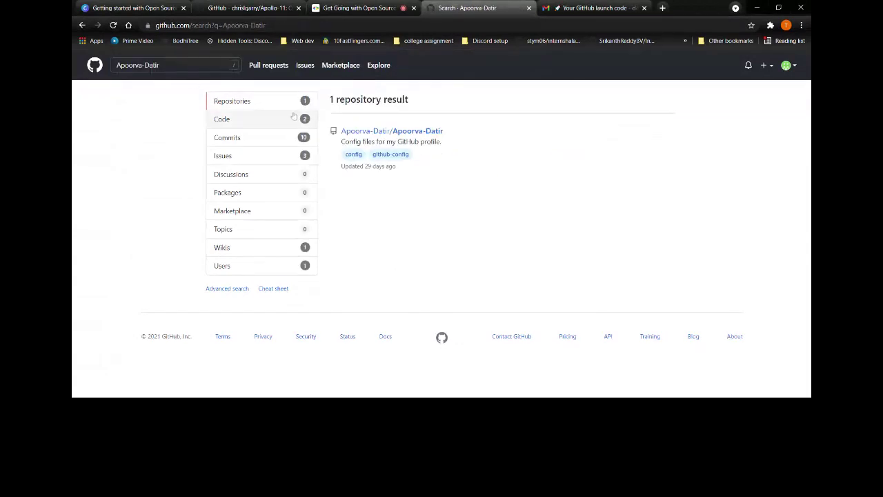
pyautogui.click(378, 133)
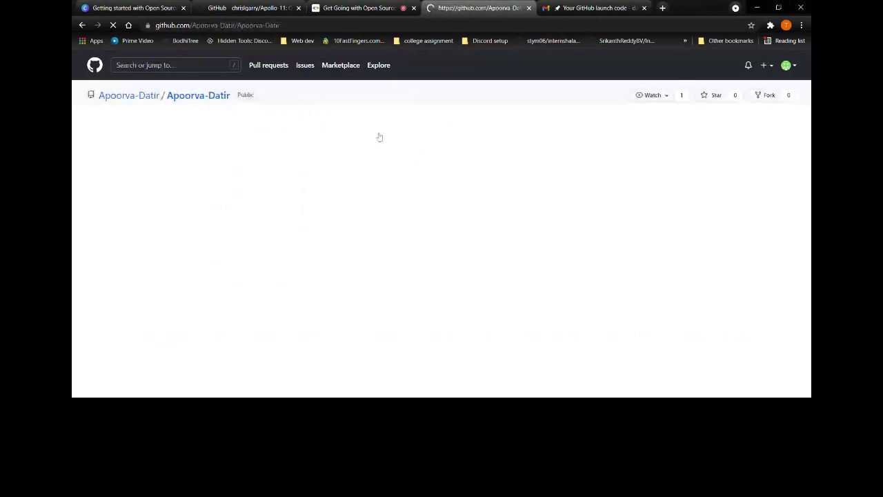
# Open the Web_Development_Projects Issues tab, showing 0 open and 0 closed issues
pyautogui.moveTo(379, 137); pyautogui.dragTo(258, 208)
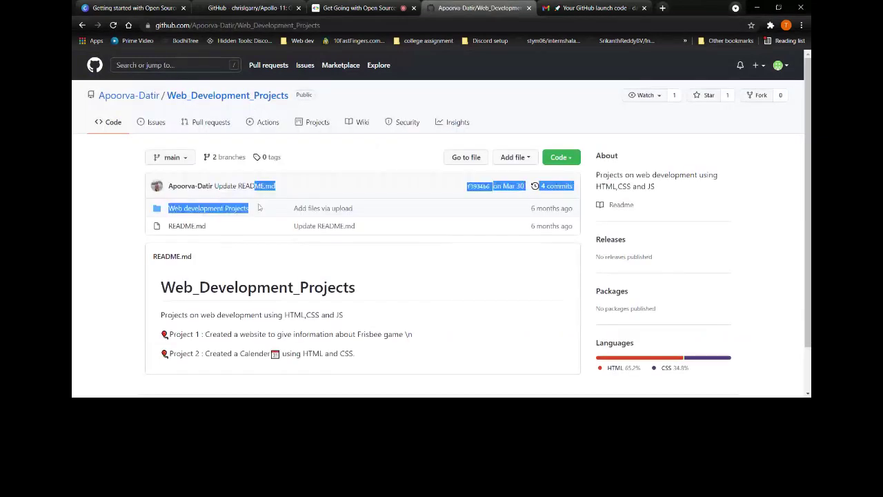
pyautogui.click(91, 185)
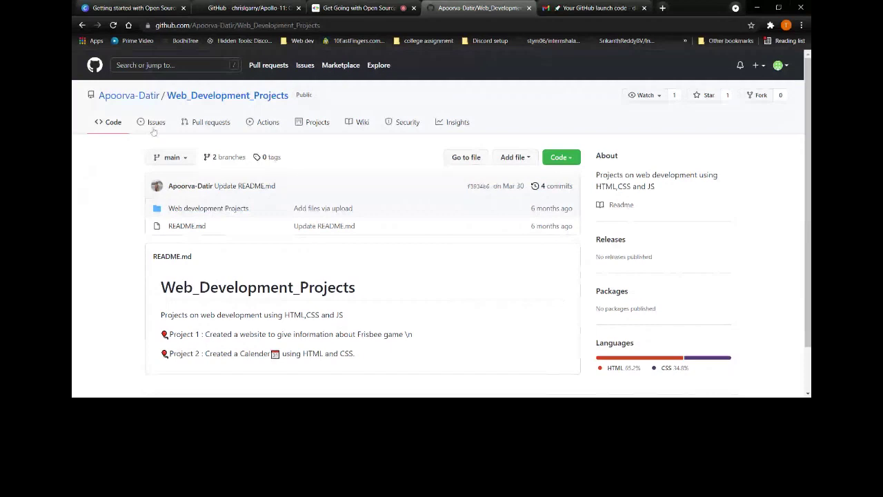
pyautogui.click(153, 128)
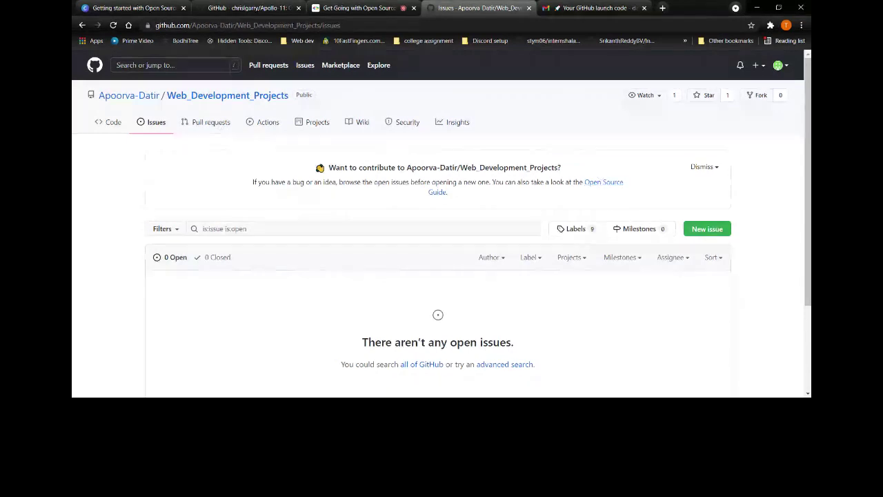
pyautogui.click(109, 122)
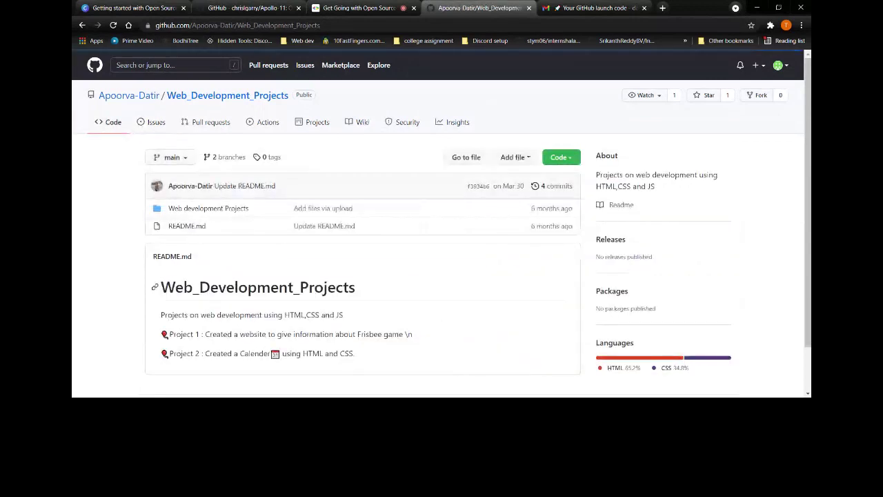
pyautogui.click(156, 125)
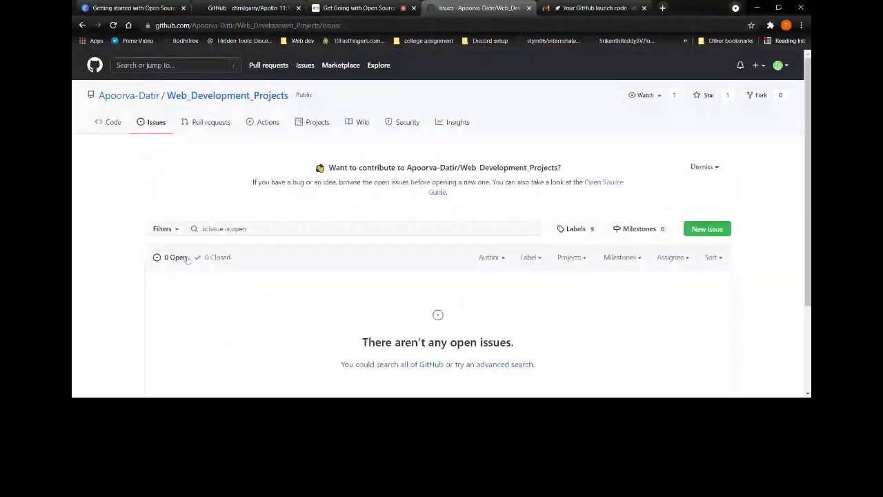
# Submit a new issue titled 'Change in html file' and return to the Code tab
pyautogui.click(719, 230)
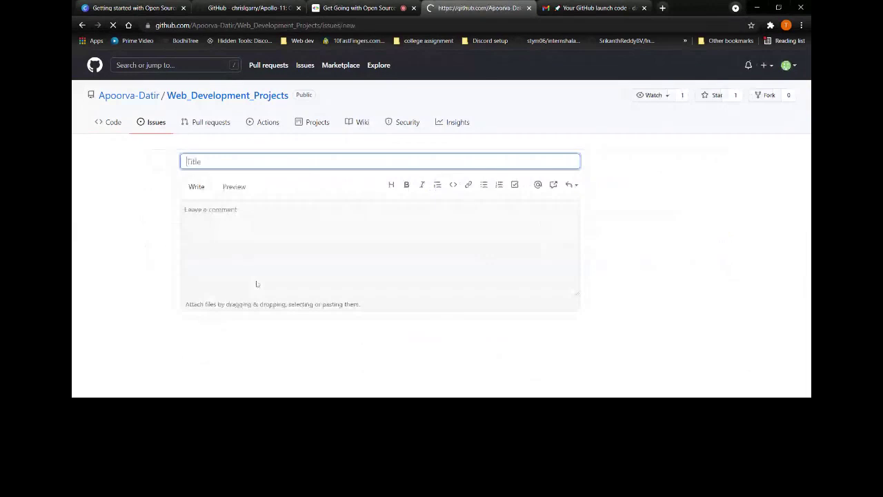
pyautogui.write('Change in html file')
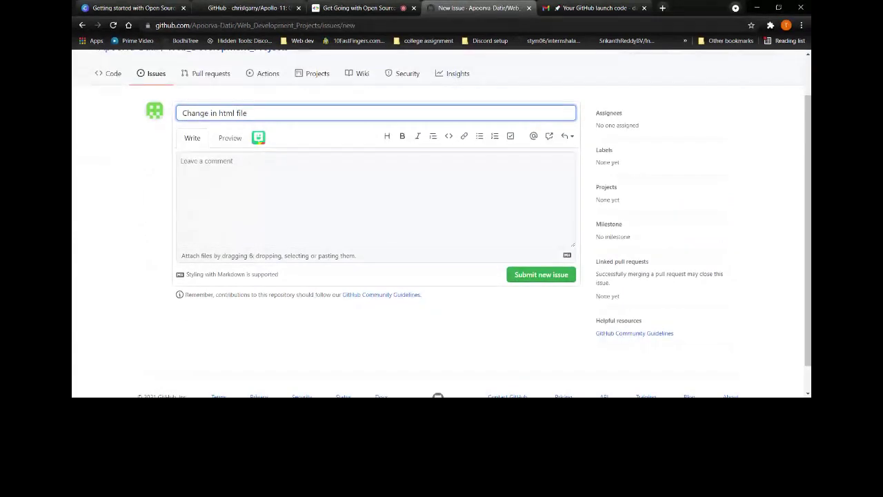
pyautogui.click(562, 233)
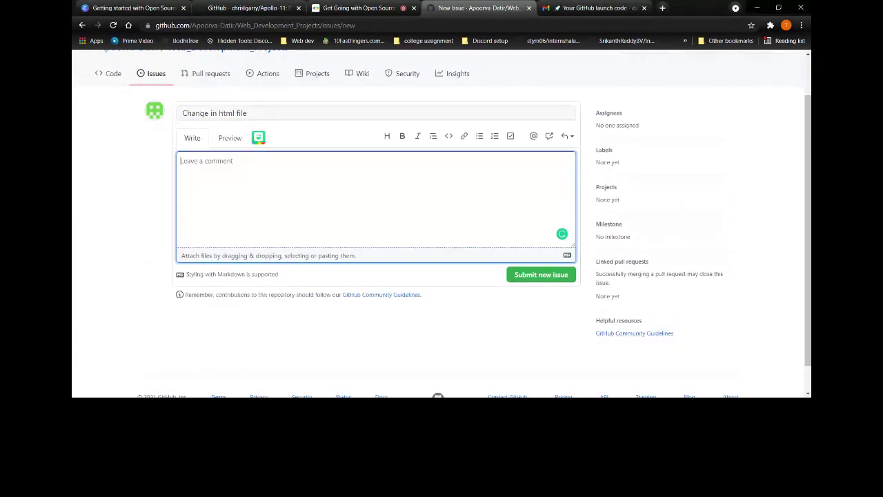
pyautogui.click(542, 275)
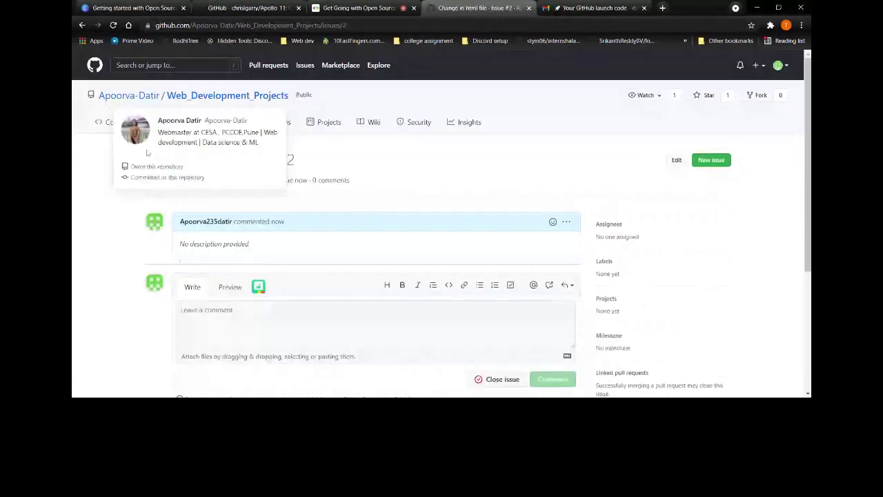
pyautogui.moveTo(273, 160); pyautogui.dragTo(180, 160)
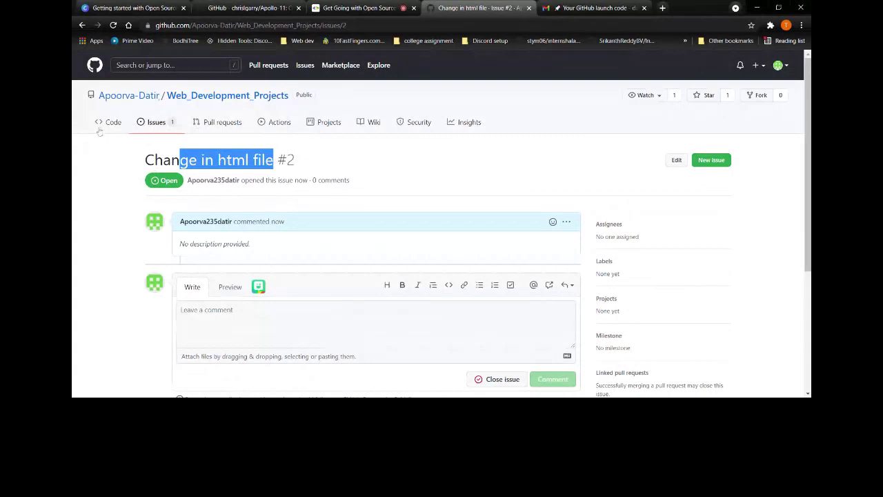
pyautogui.click(100, 128)
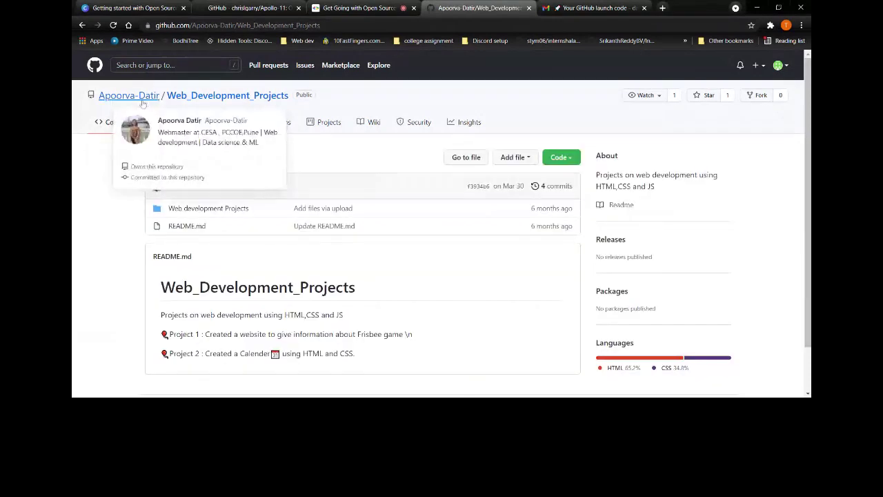
# Fork Web_Development_Projects and upload input.txt to the fork with commit message 'Added a text file'
pyautogui.click(756, 99)
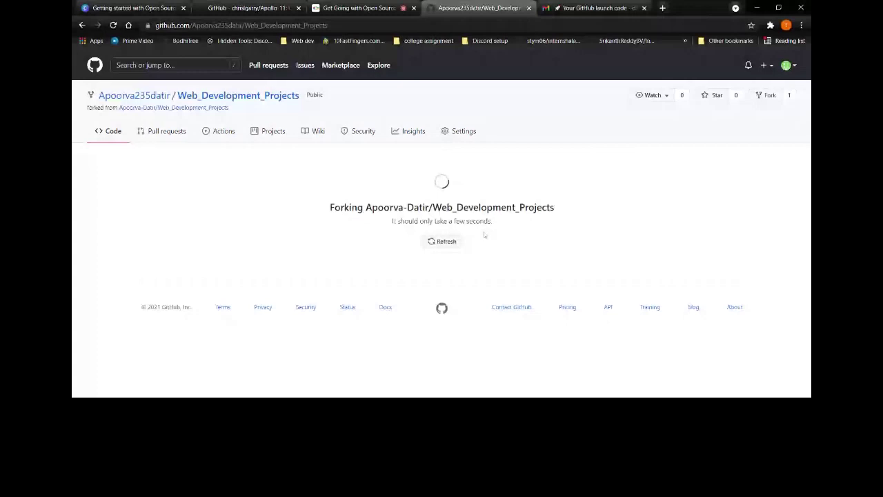
pyautogui.click(512, 166)
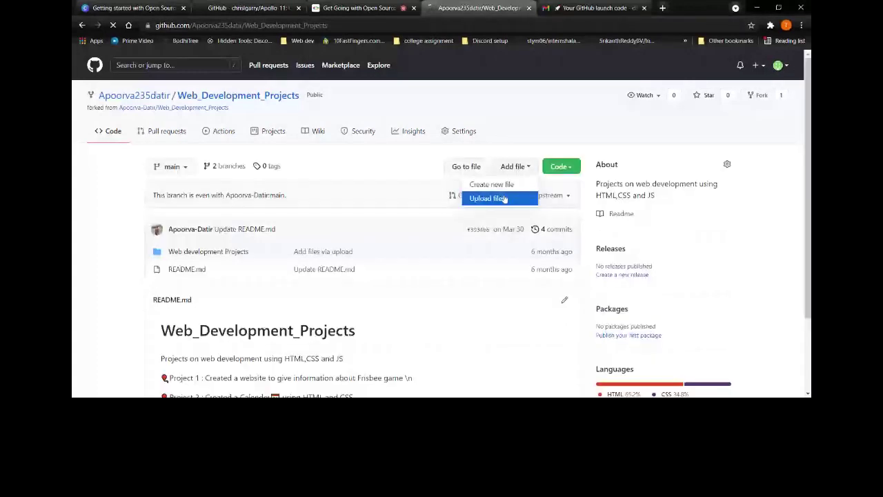
pyautogui.click(497, 198)
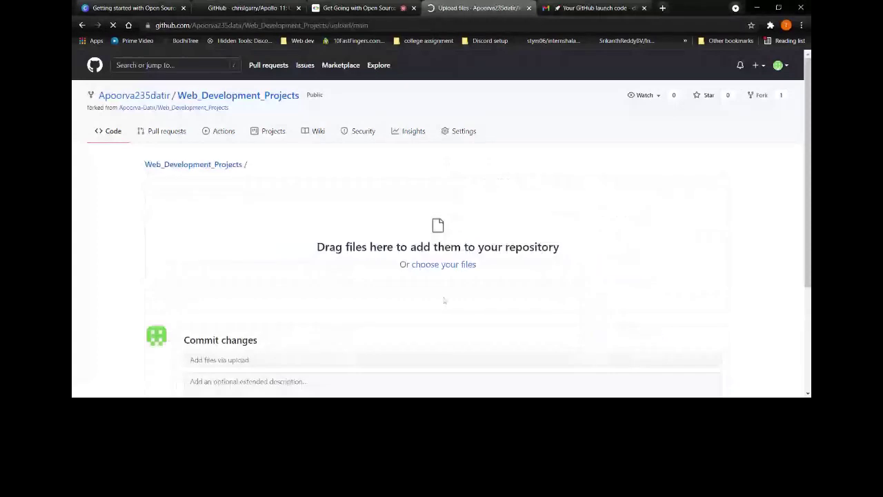
pyautogui.click(458, 264)
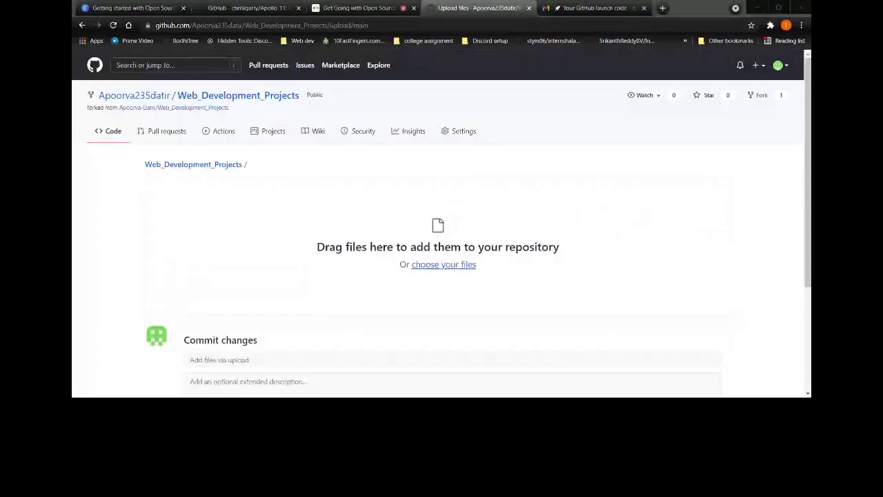
pyautogui.doubleClick(429, 204)
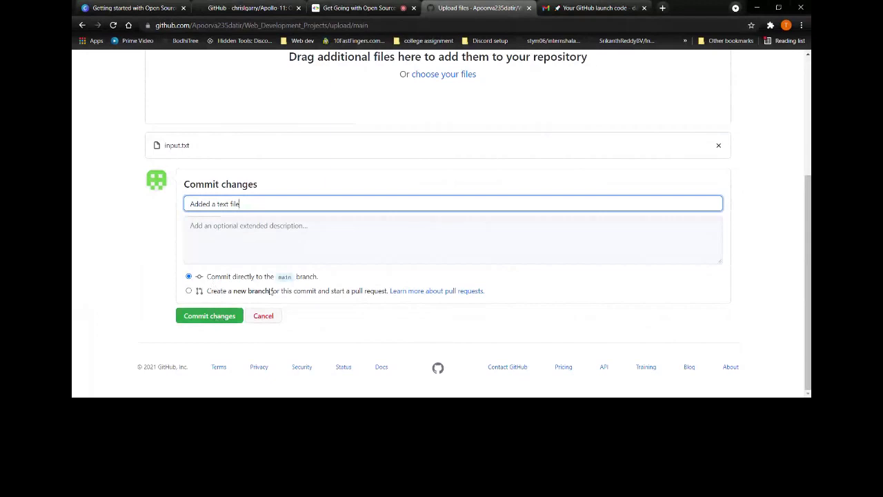
pyautogui.press('Return')
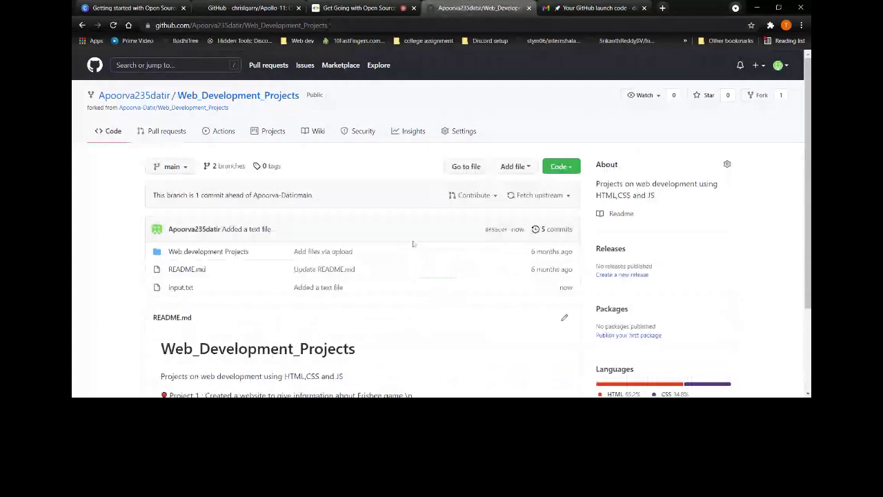
# From the original repository's pull requests, compare across forks and start a pull request 'Added a text file'
pyautogui.click(207, 107)
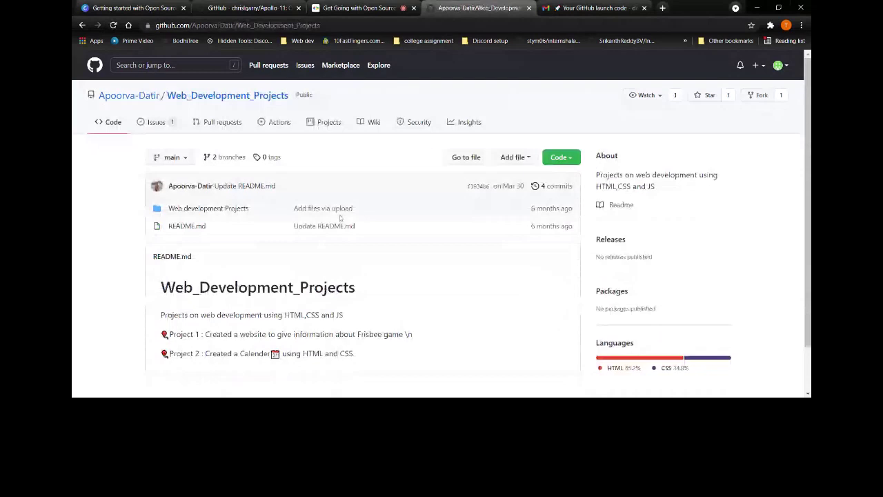
pyautogui.click(222, 122)
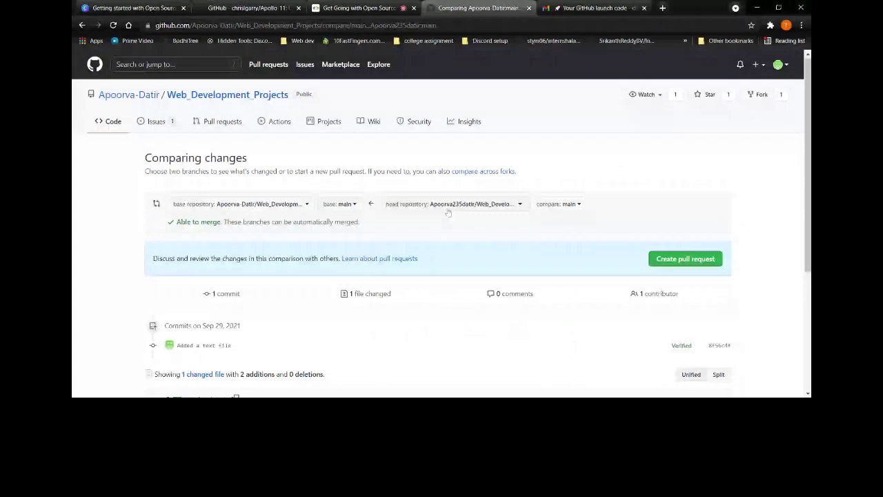
pyautogui.scroll(-2, 448, 213)
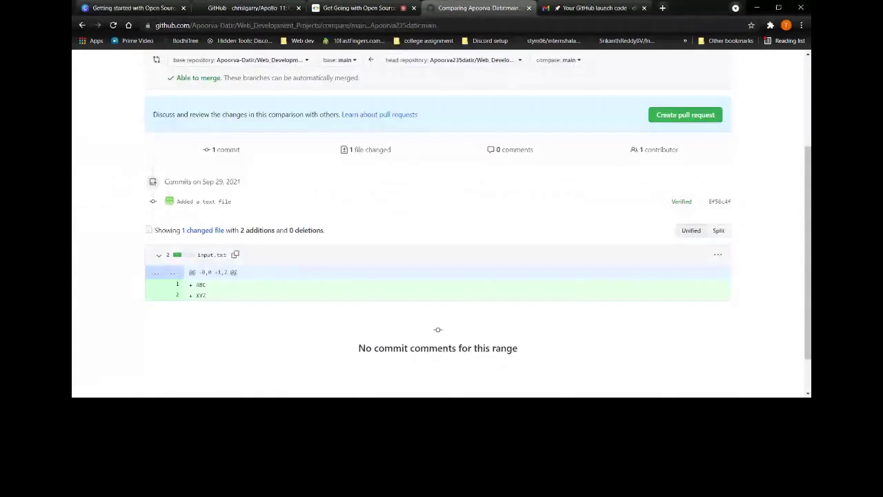
pyautogui.tripleClick(203, 182)
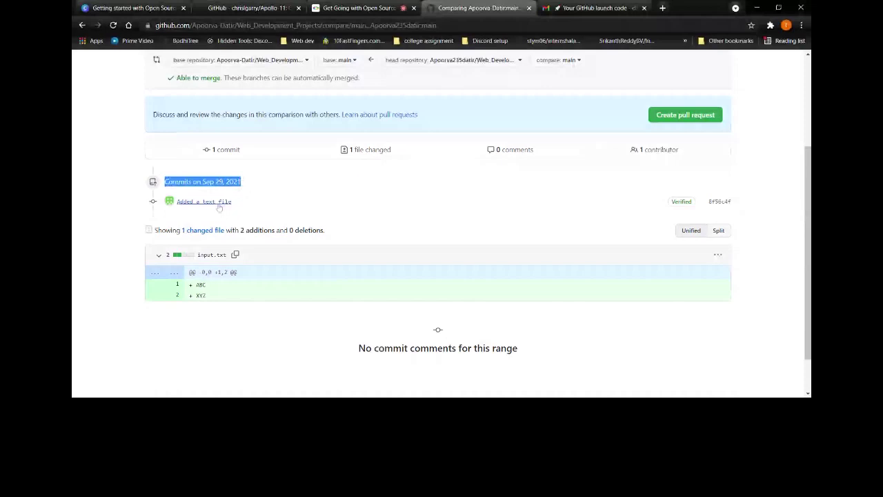
pyautogui.click(685, 115)
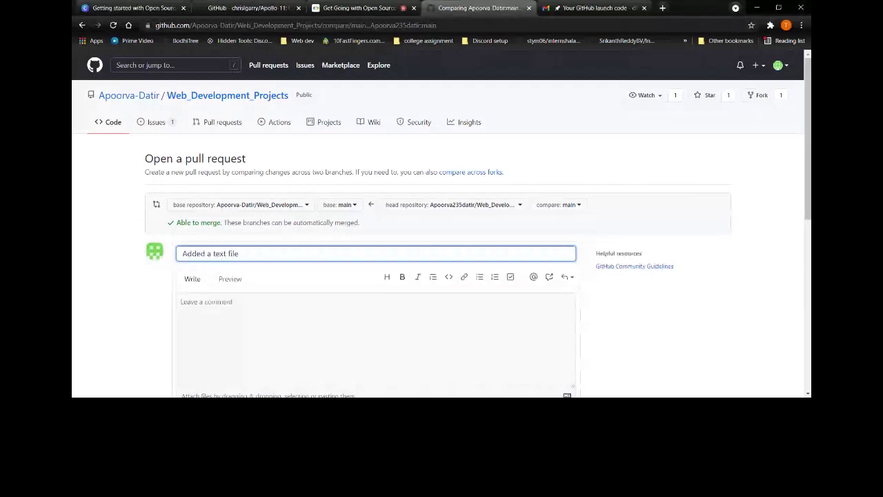
# Submit pull request #3 'Added a text file' to the original repository
pyautogui.press('Tab')
pyautogui.scroll(-2, 441, 223)
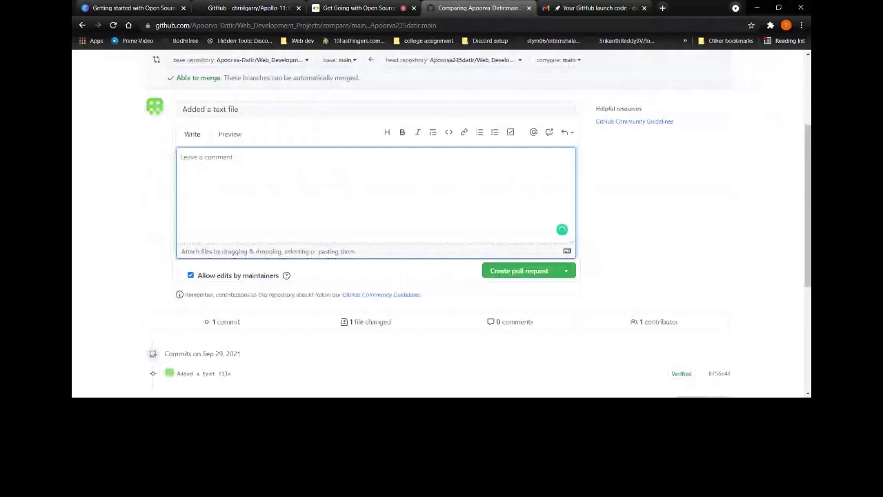
pyautogui.hotkey('ctrl', 'Return')
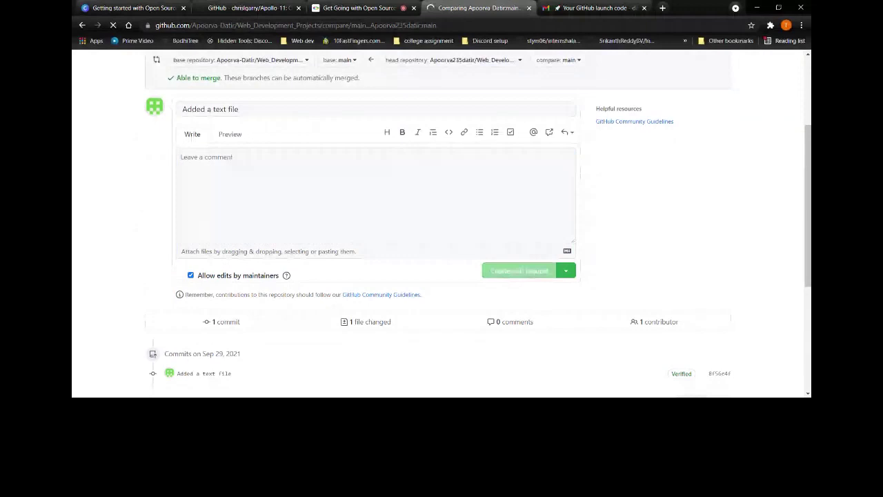
# Review the pull request's no-conflicts message, then return to the repository's code page
pyautogui.moveTo(371, 250); pyautogui.dragTo(249, 278)
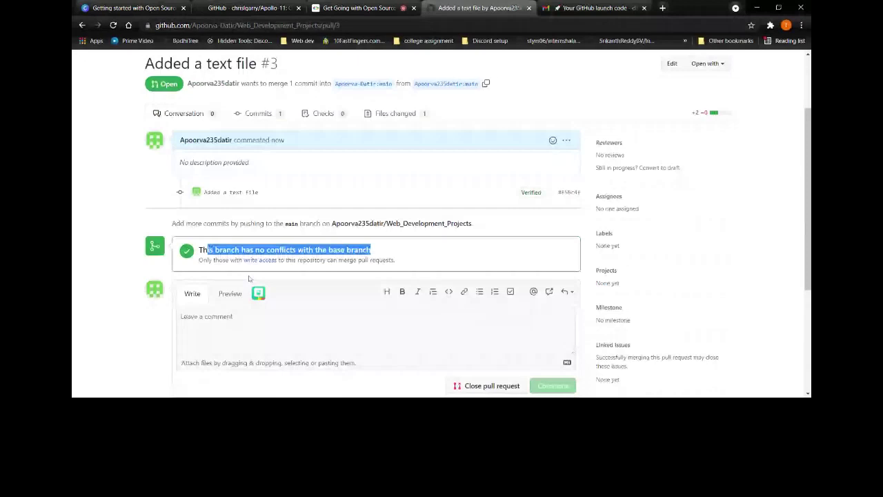
pyautogui.click(249, 278)
pyautogui.scroll(2, 224, 267)
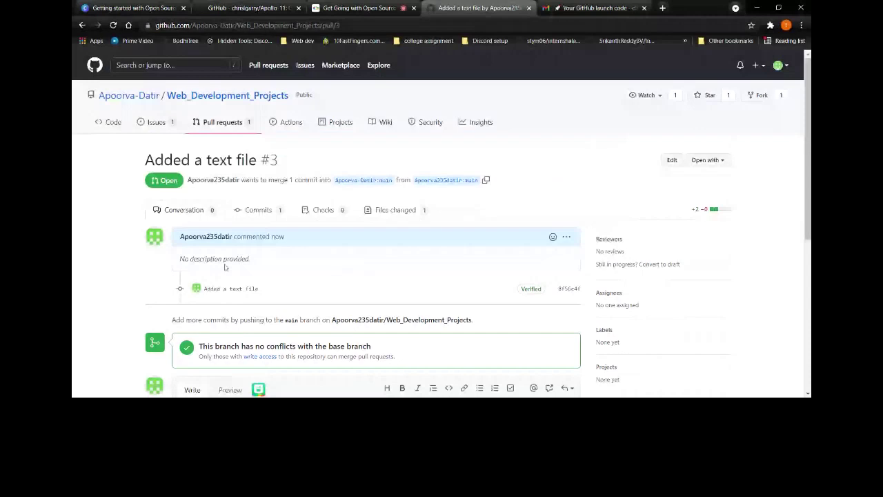
pyautogui.scroll(-2, 225, 267)
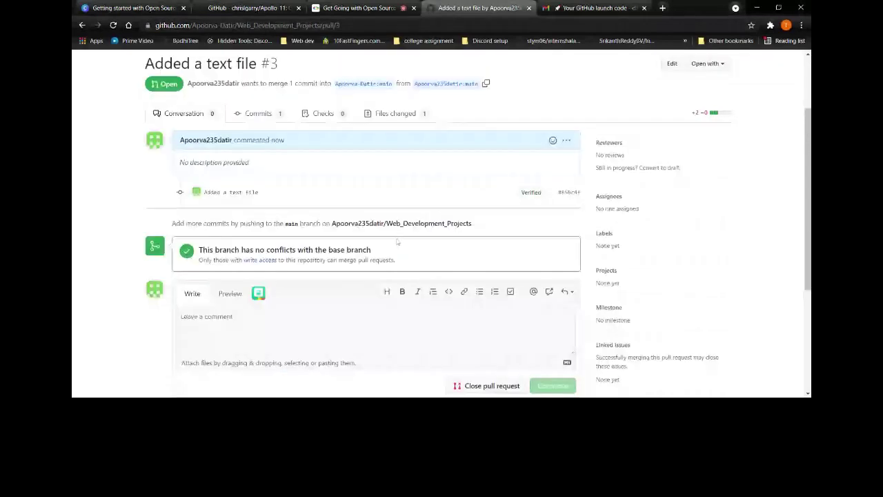
pyautogui.scroll(2, 396, 241)
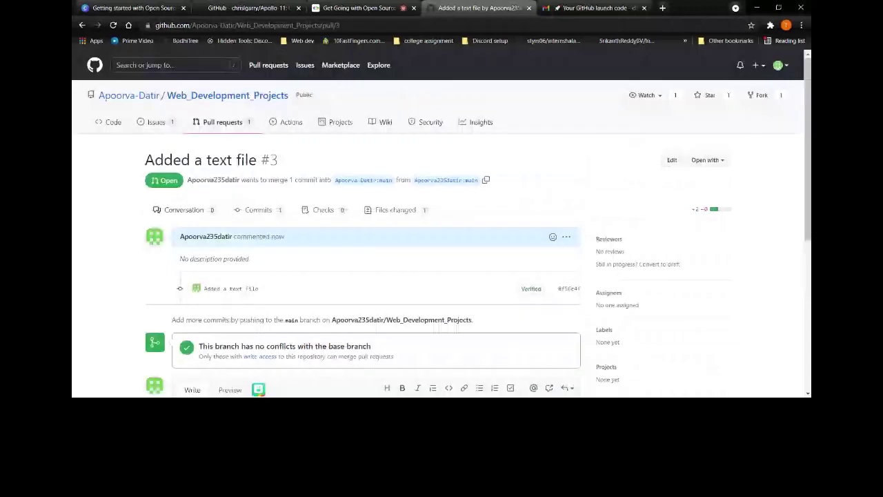
pyautogui.hotkey('alt', 'Left')
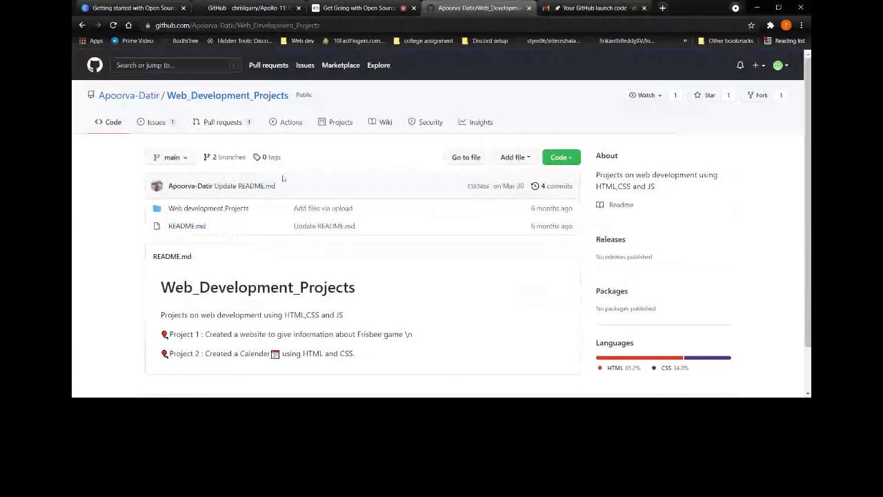
# View the original repository's issues list, then go to the repository owner's profile
pyautogui.click(158, 122)
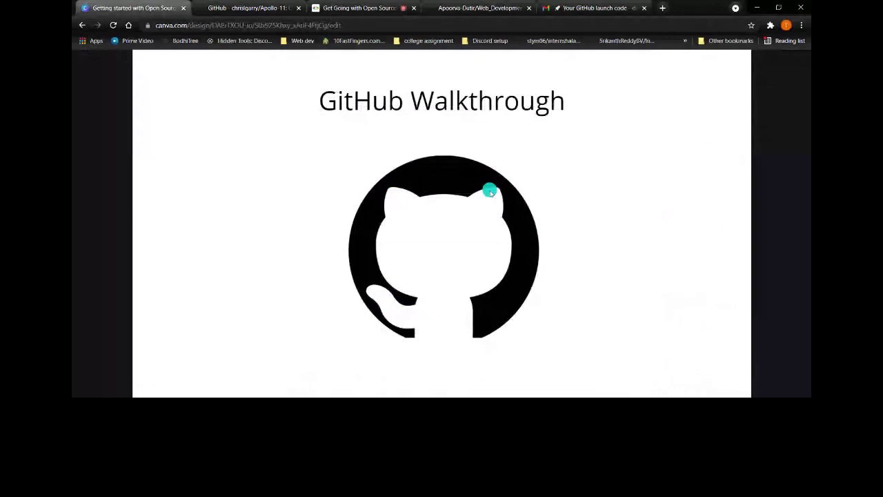
pyautogui.hotkey('ctrl', '4')
pyautogui.click(153, 98)
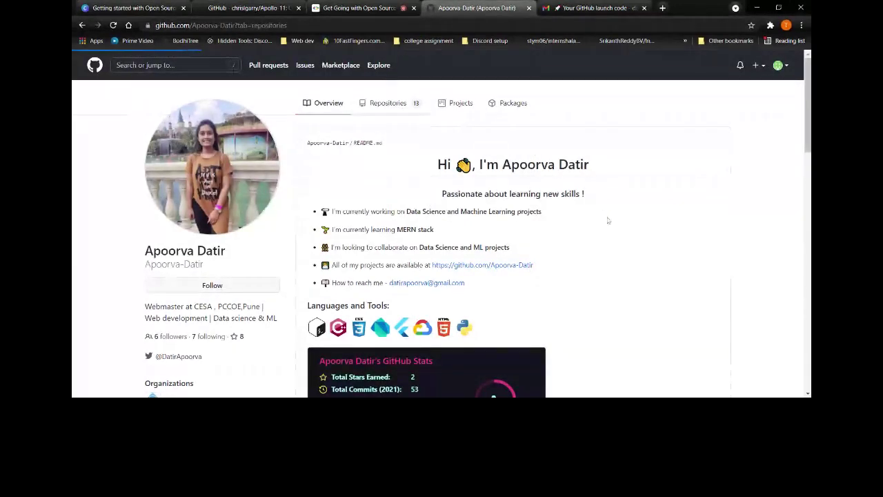
# Browse the owner's 13 repositories, then switch to the GDSC live-session tab
pyautogui.scroll(-3, 607, 219)
pyautogui.scroll(-1, 607, 219)
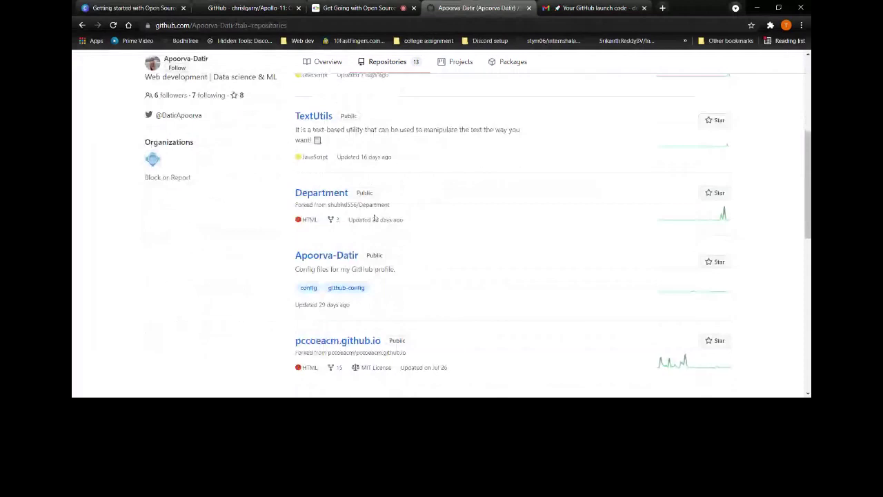
pyautogui.hotkey('ctrl', 'shift', 'Tab')
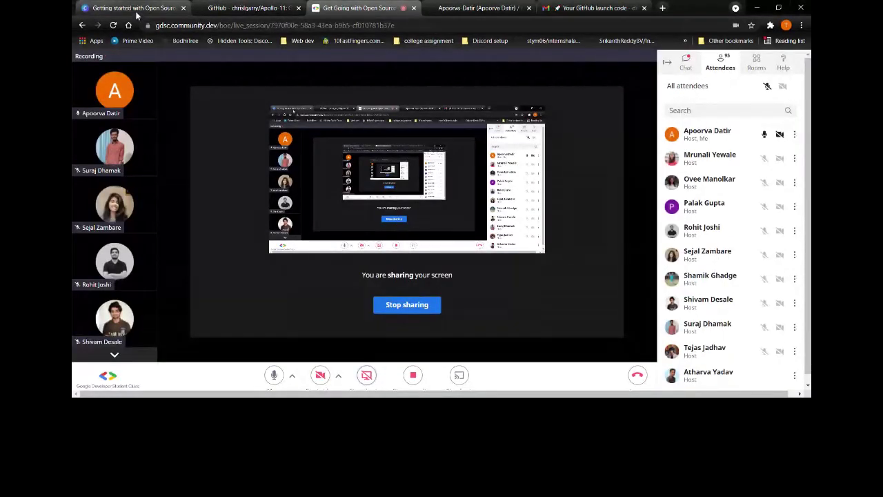